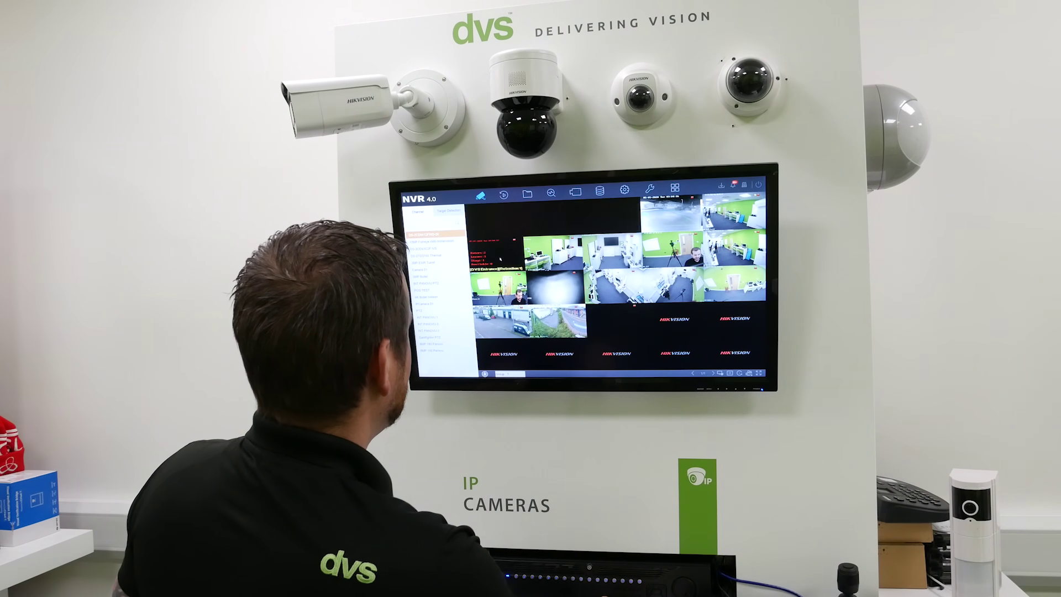
double_click(505, 280)
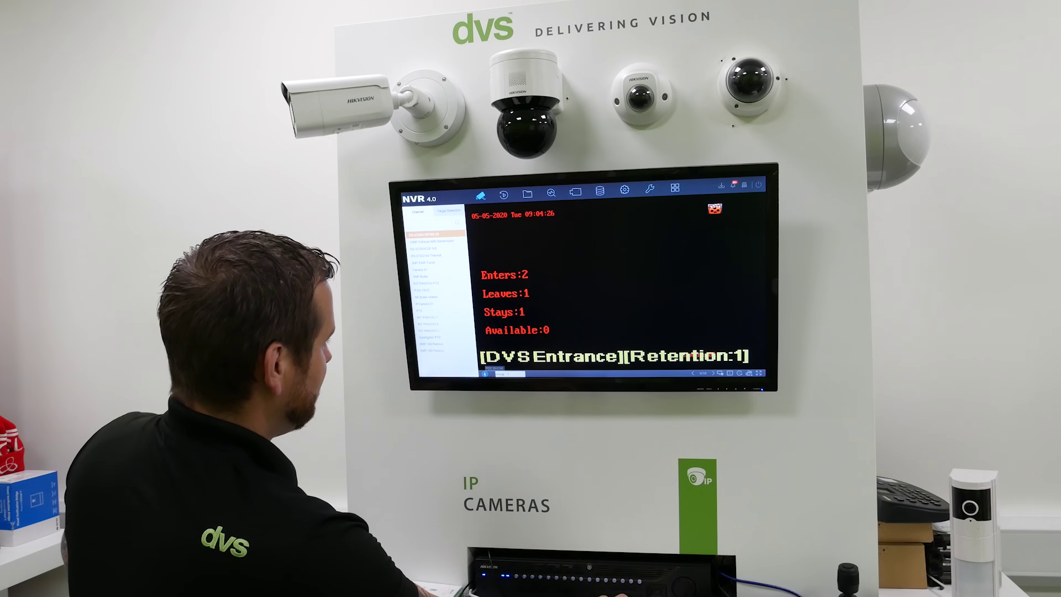
left_click(485, 374)
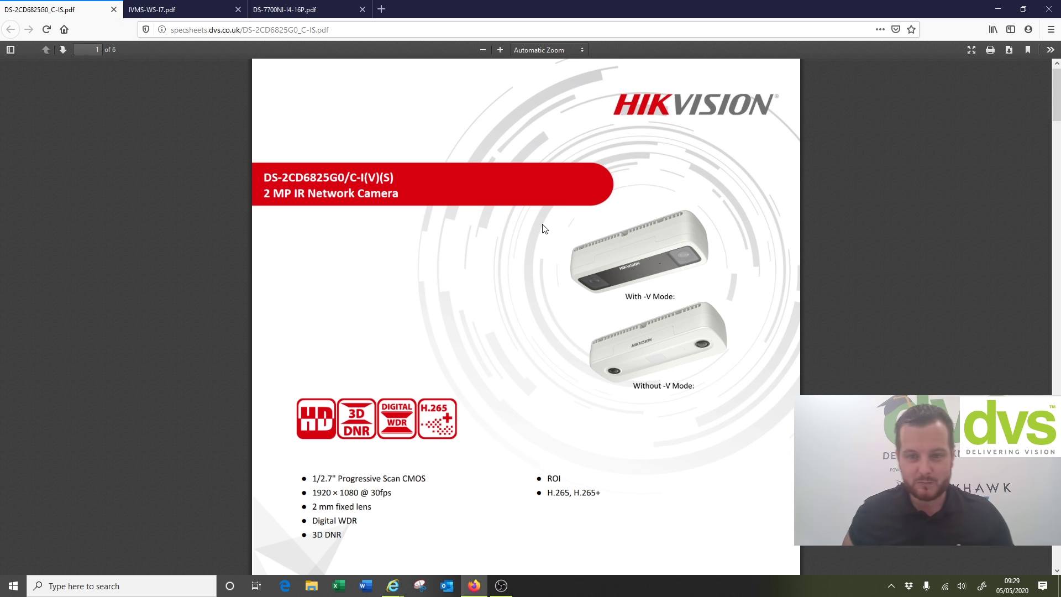
Look through the DS-2CD6825G0/C-I(V)(S) camera spec sheet down to its people counting feature and return to the first page
scroll(520, 326, "down", 10)
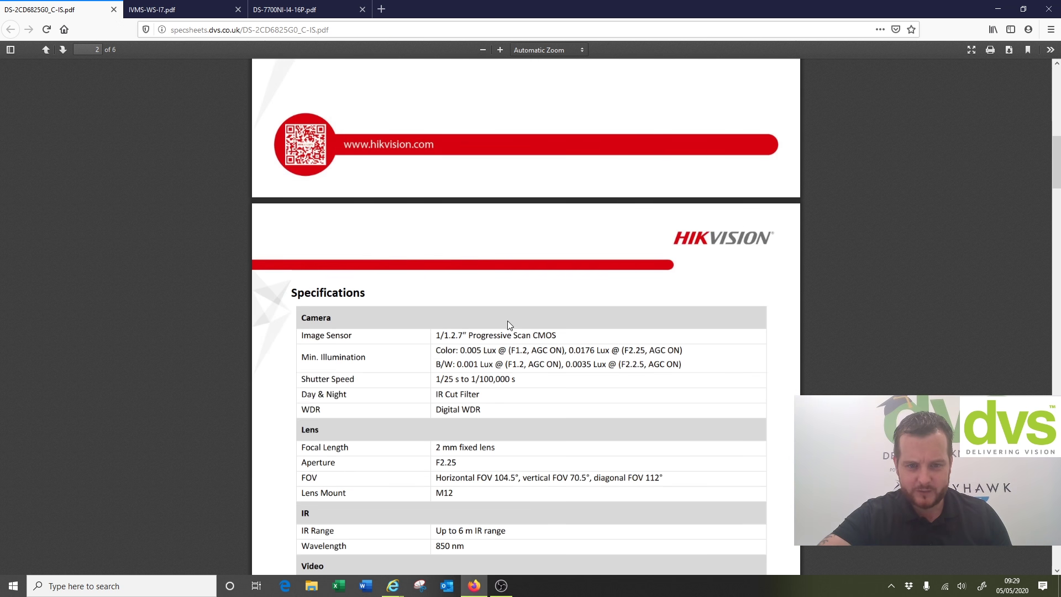
scroll(534, 326, "down", 10)
scroll(547, 337, "up", 18)
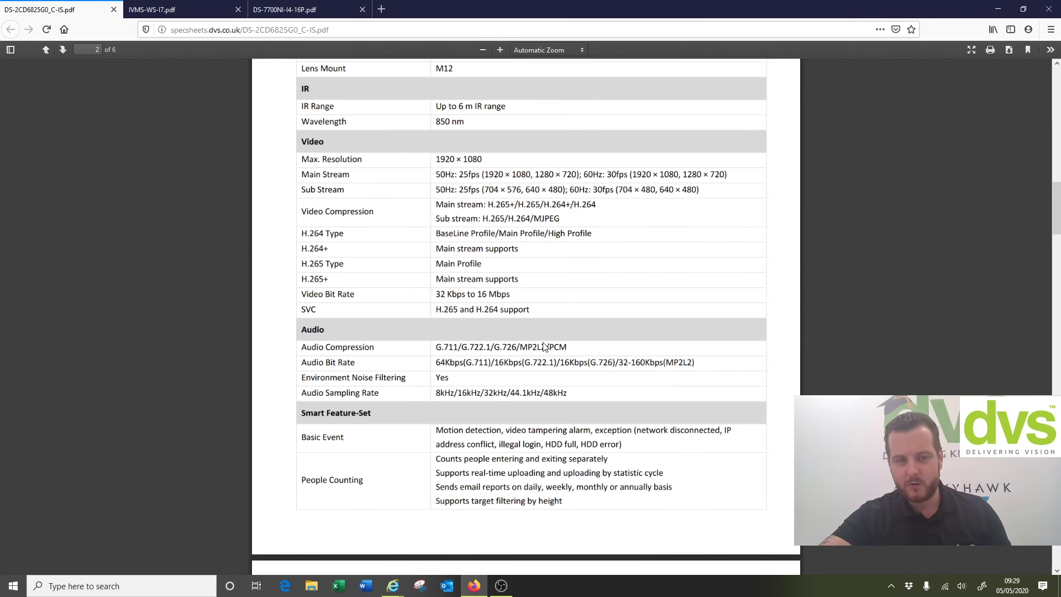
scroll(553, 340, "up", 10)
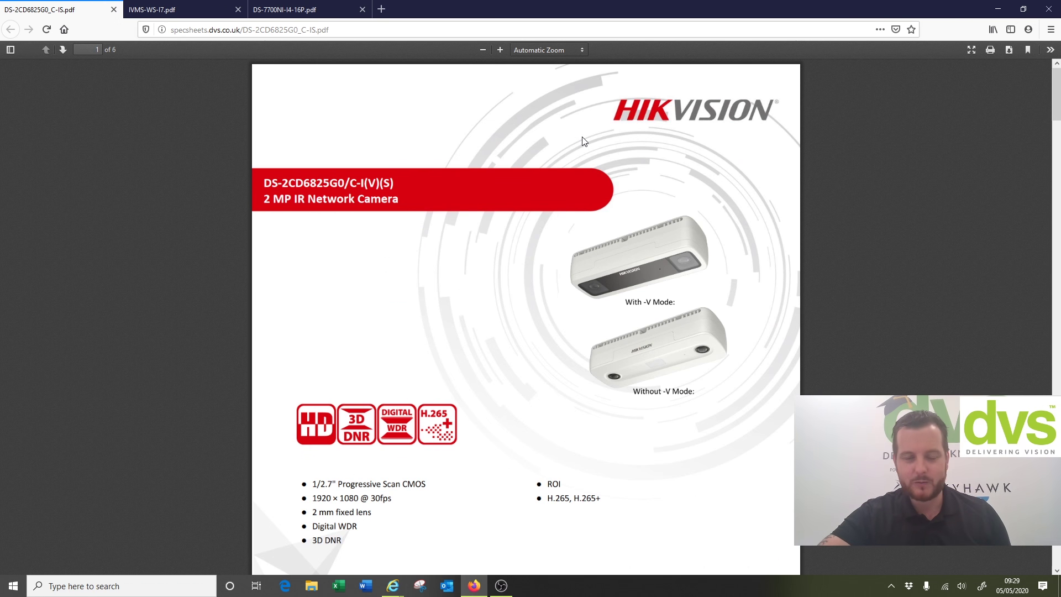
Review the features listed in the DS-7700NI-I4/P(B) NVR spec sheet and bring up the IVMS-WS-I7 workstation spec sheet
left_click(348, 8)
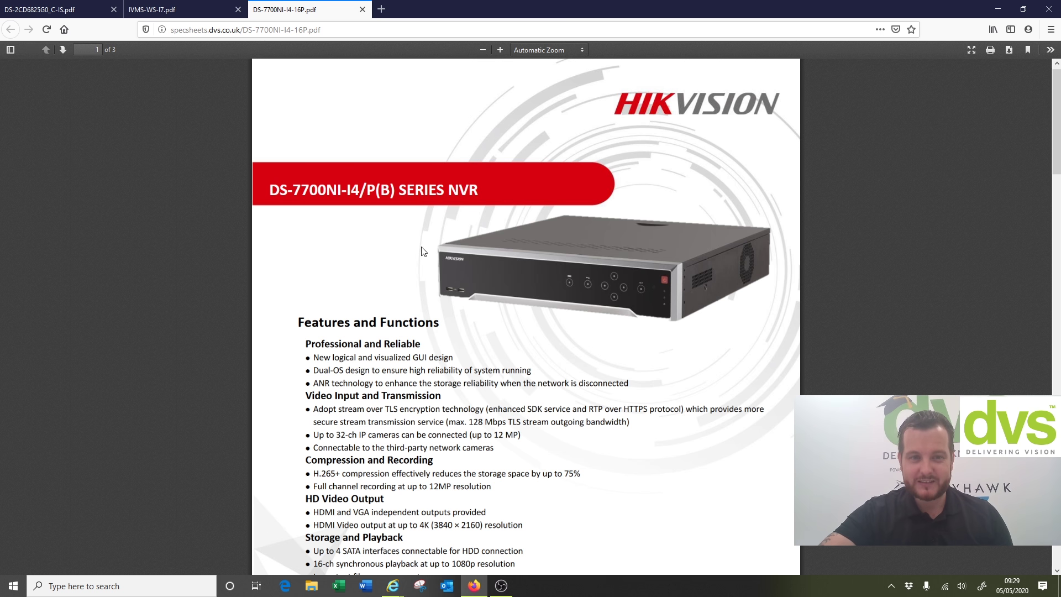
scroll(434, 273, "down", 1)
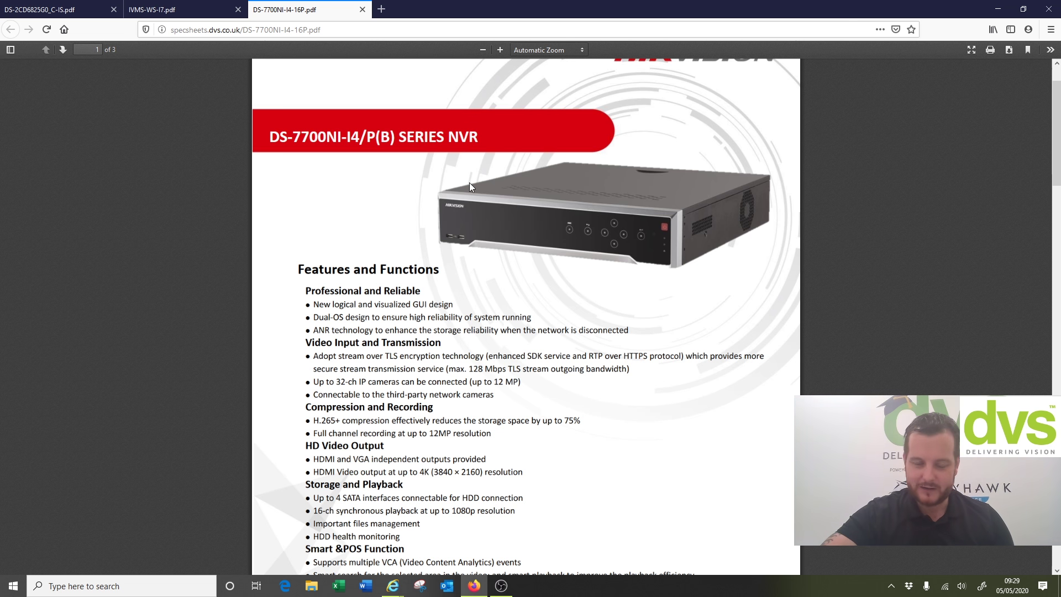
scroll(486, 168, "down", 3)
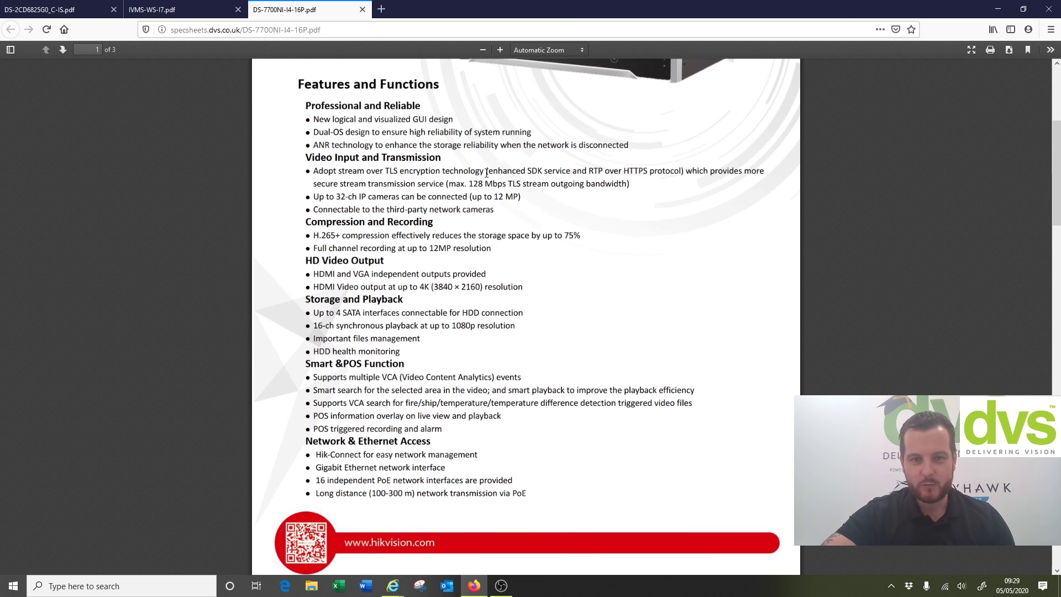
scroll(487, 173, "down", 2)
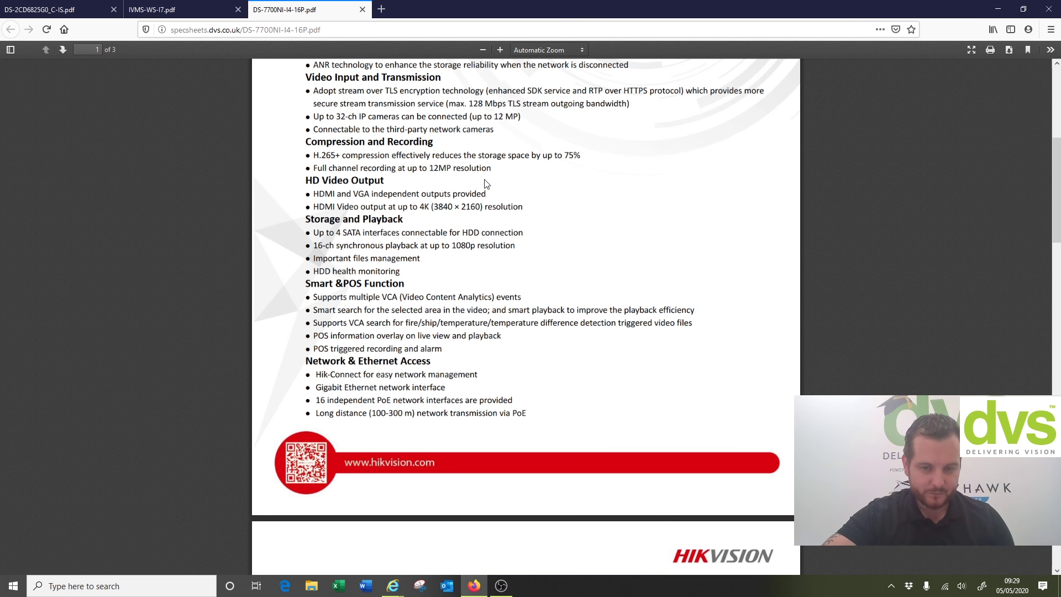
scroll(486, 184, "up", 5)
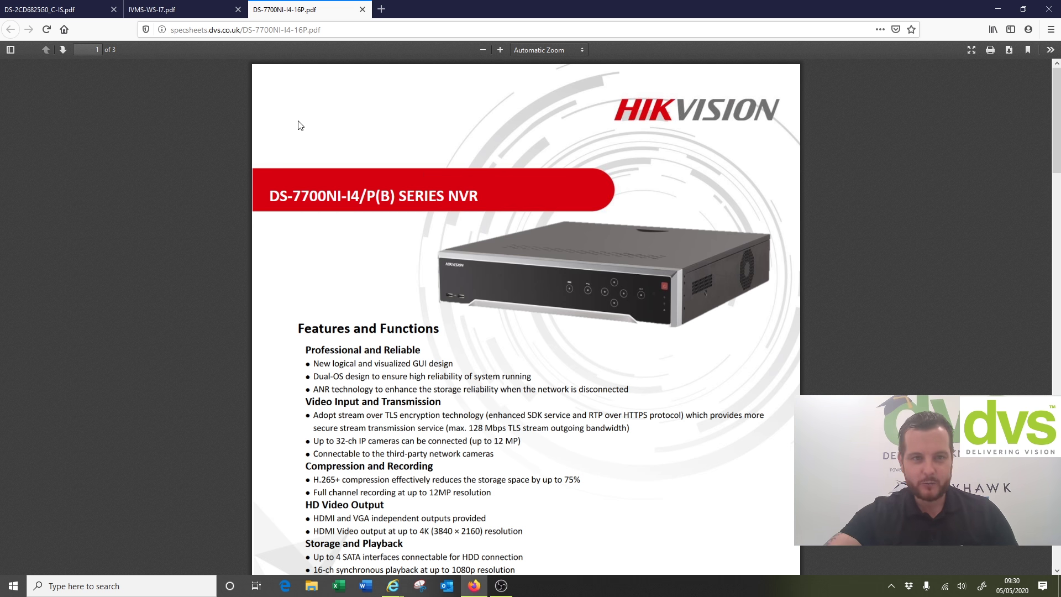
left_click(171, 12)
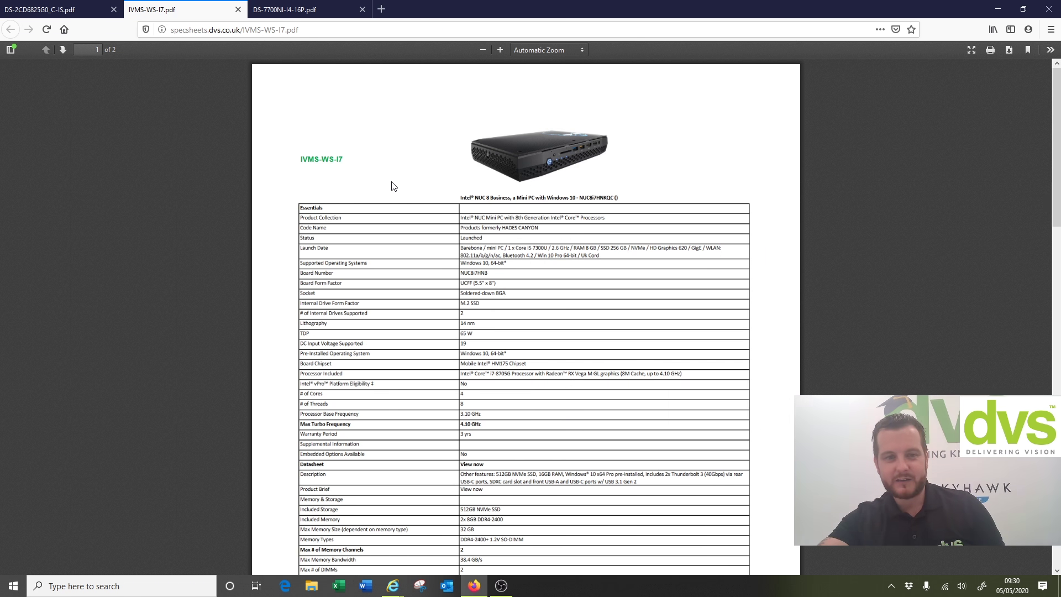
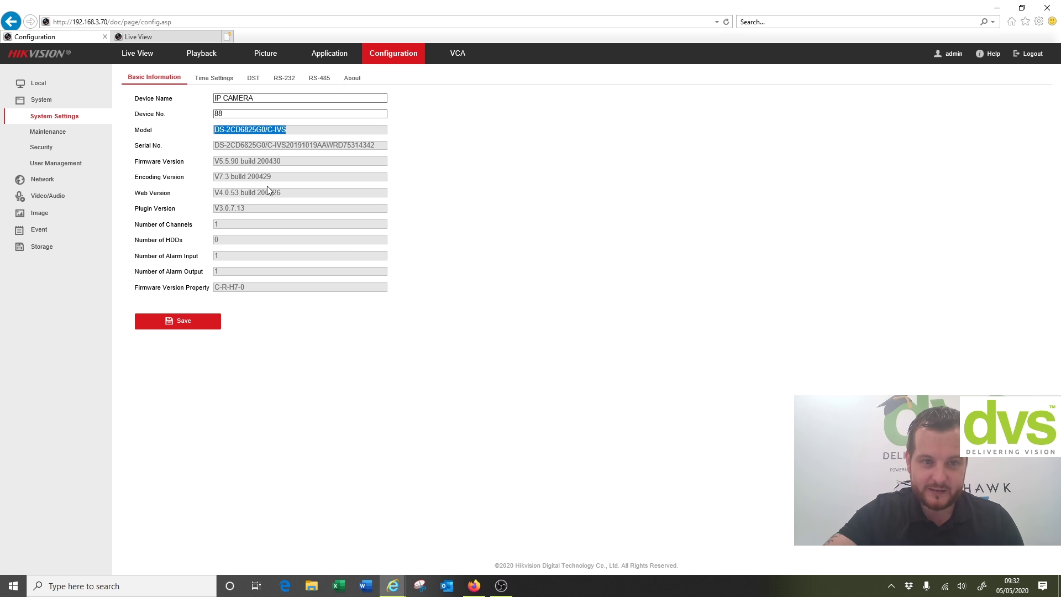
Check the firmware version in the camera's basic information and show the alarm output settings of the basic events
left_click_drag(280, 161, 206, 179)
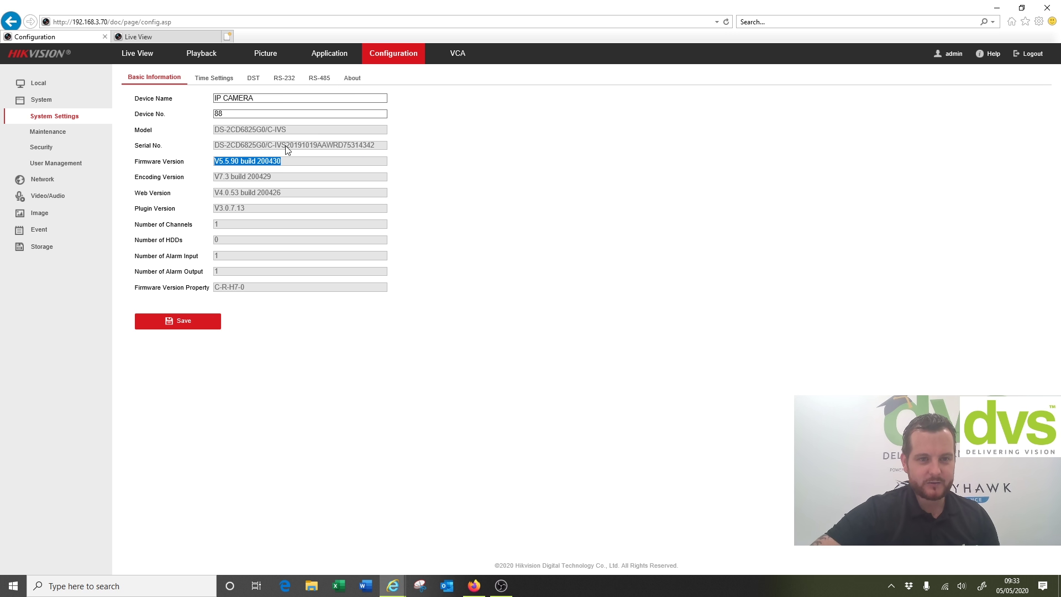
left_click(40, 232)
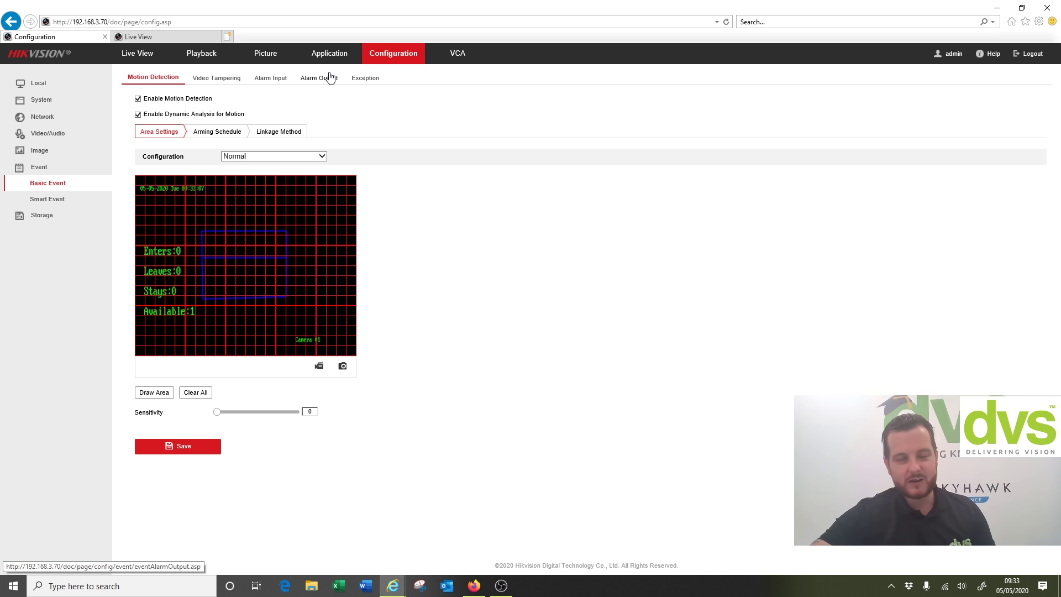
left_click(330, 78)
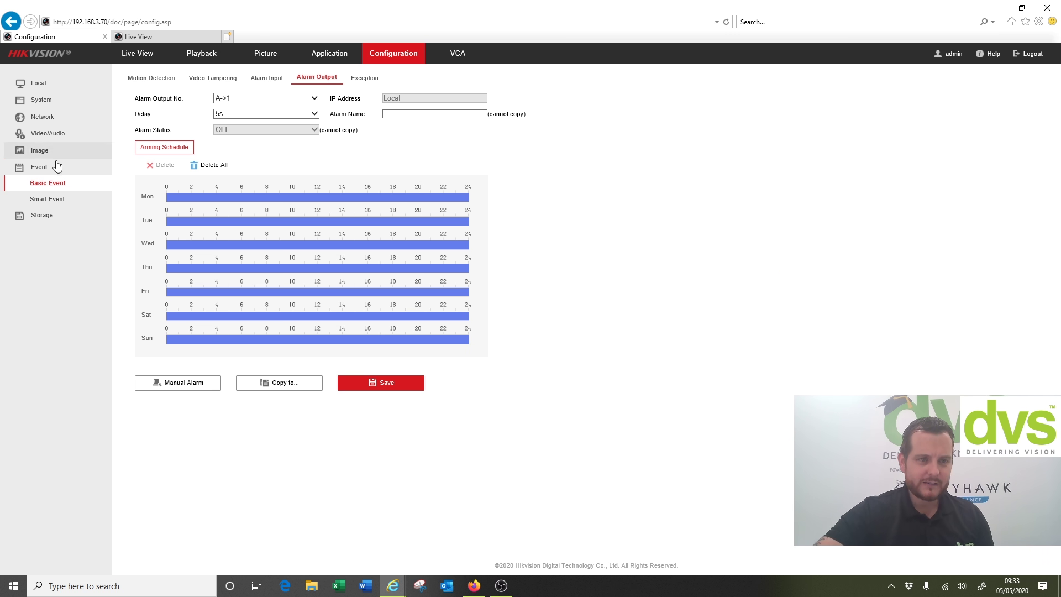
Show the email settings within the camera's advanced network settings
left_click(44, 117)
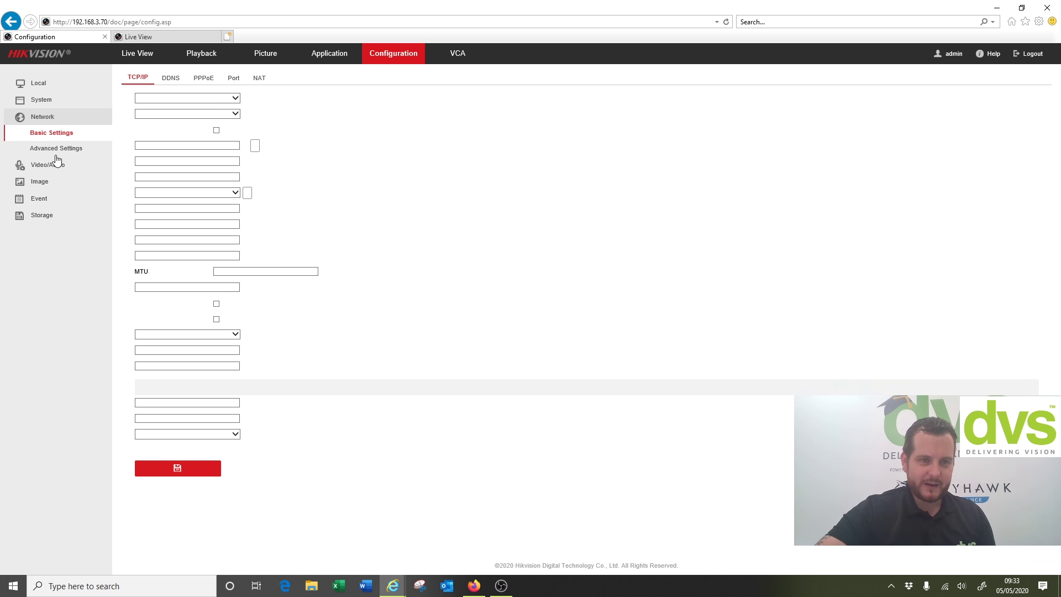
left_click(52, 147)
left_click(201, 82)
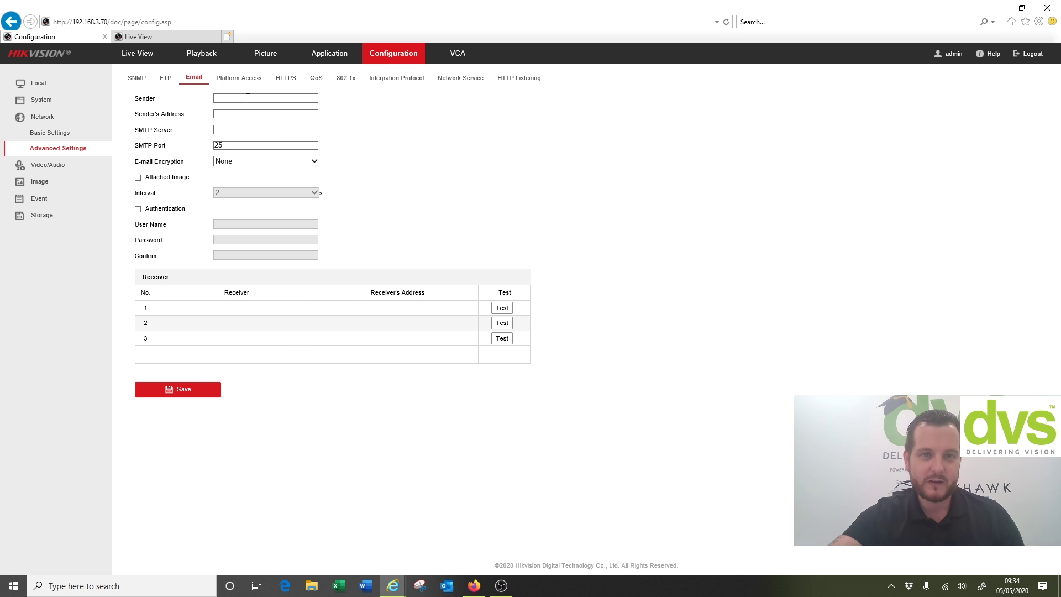
Check the camera's VCA resource mode and show the people counting rule settings
left_click(469, 53)
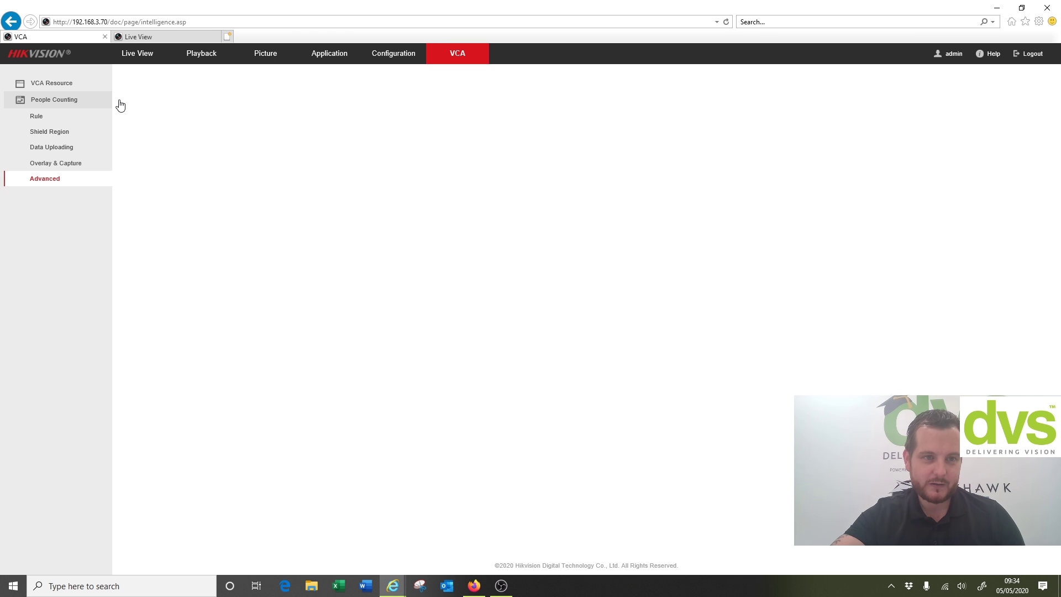
left_click(63, 87)
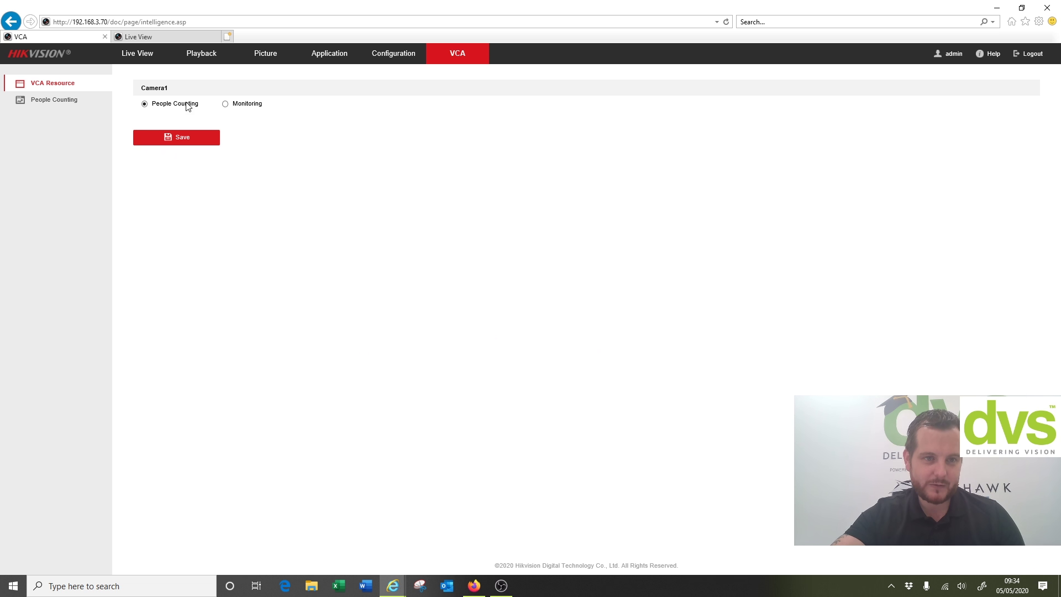
left_click(65, 102)
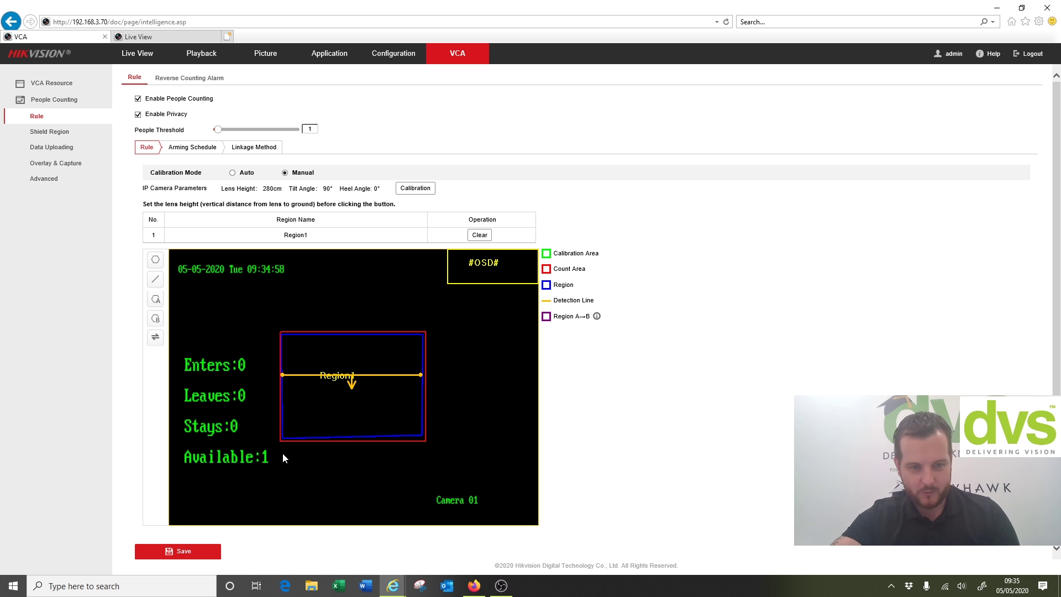
Set the people threshold to 50 and save the people counting rule
left_click(309, 130)
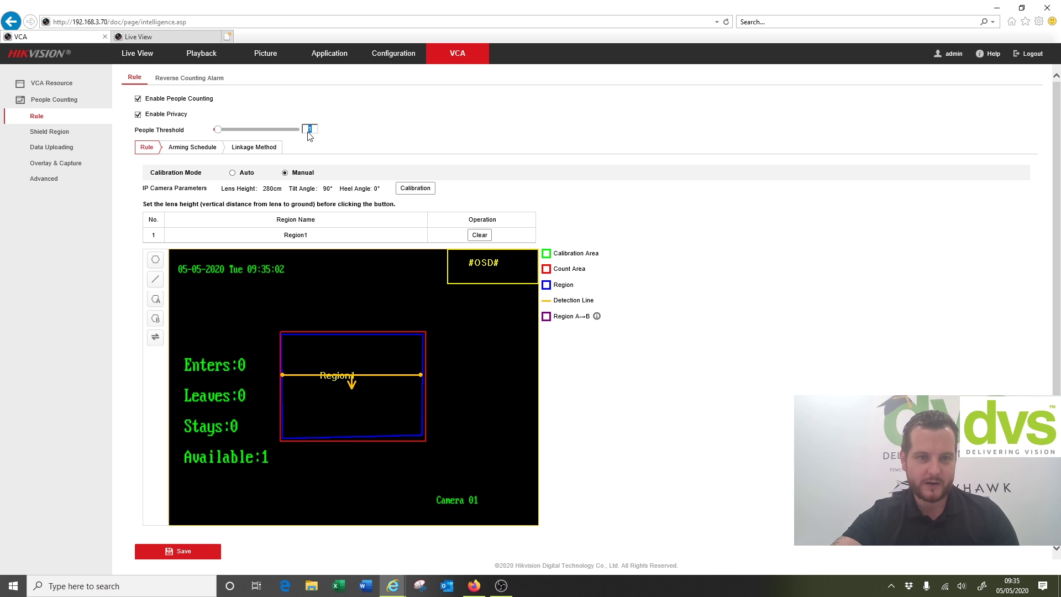
type("50")
left_click(674, 231)
left_click(143, 554)
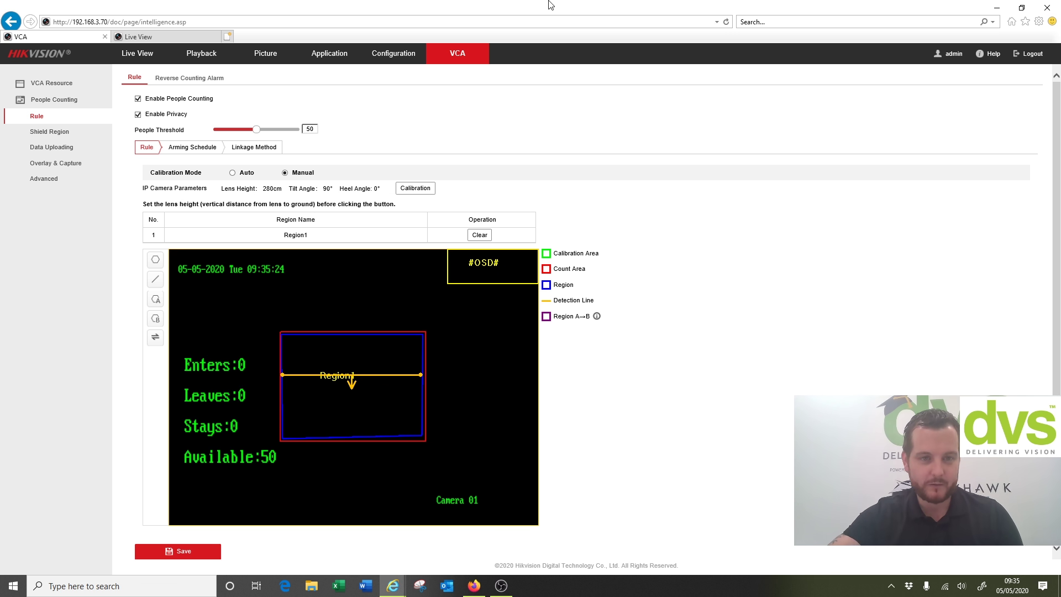
Set the people threshold back to 1 and save the rule
double_click(313, 131)
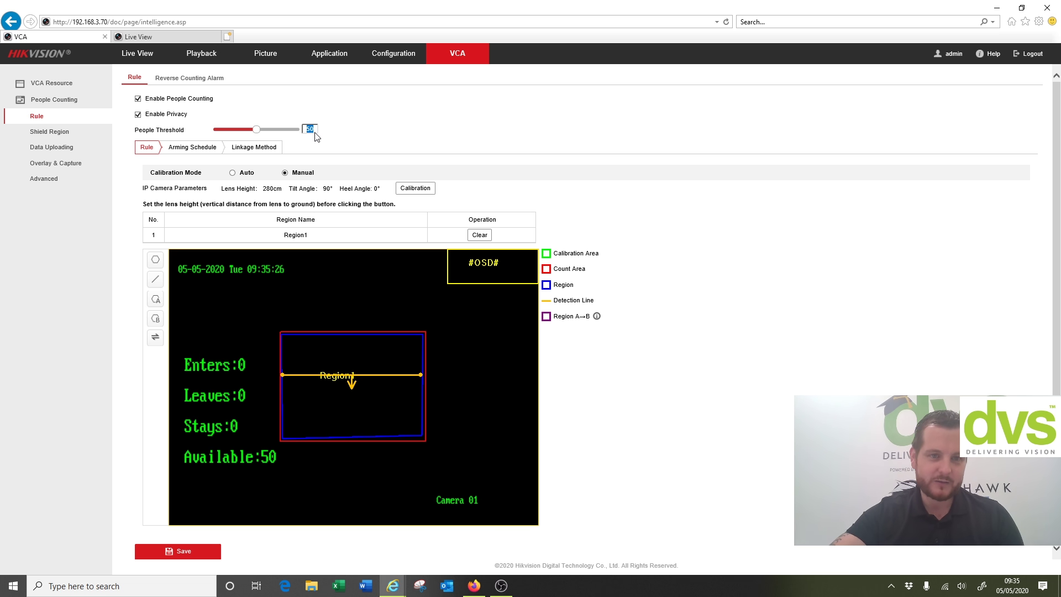
type("1")
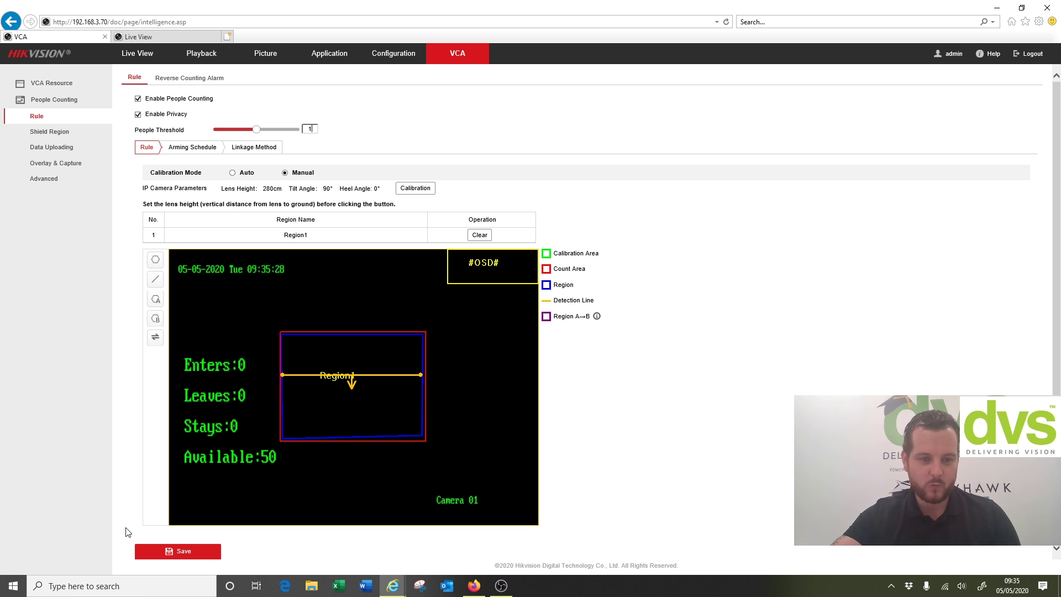
left_click(142, 553)
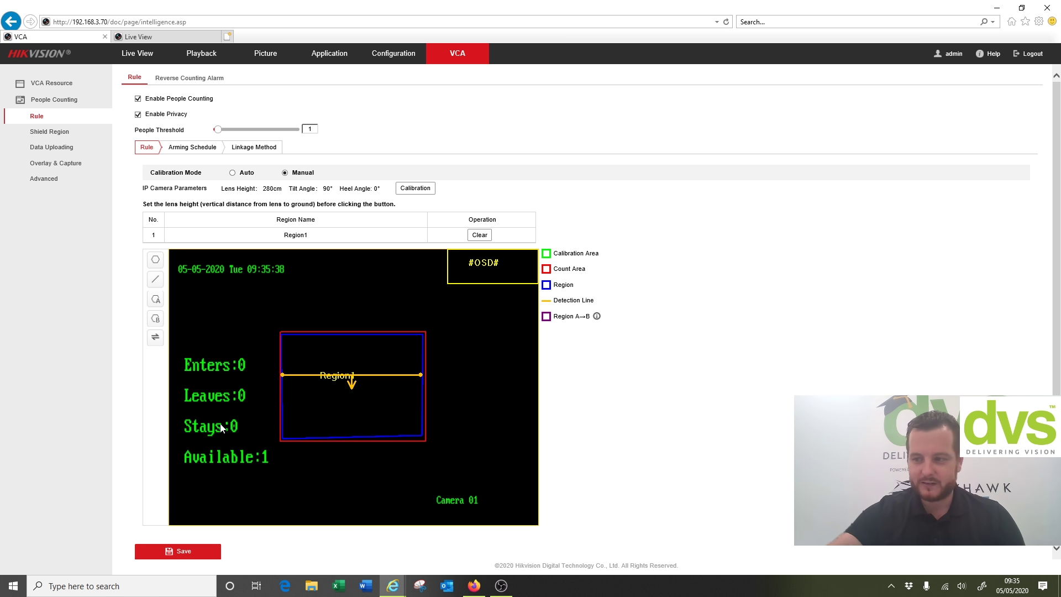
Turn off privacy for the people counting image and check the rule's arming schedule and linkage method
left_click(137, 114)
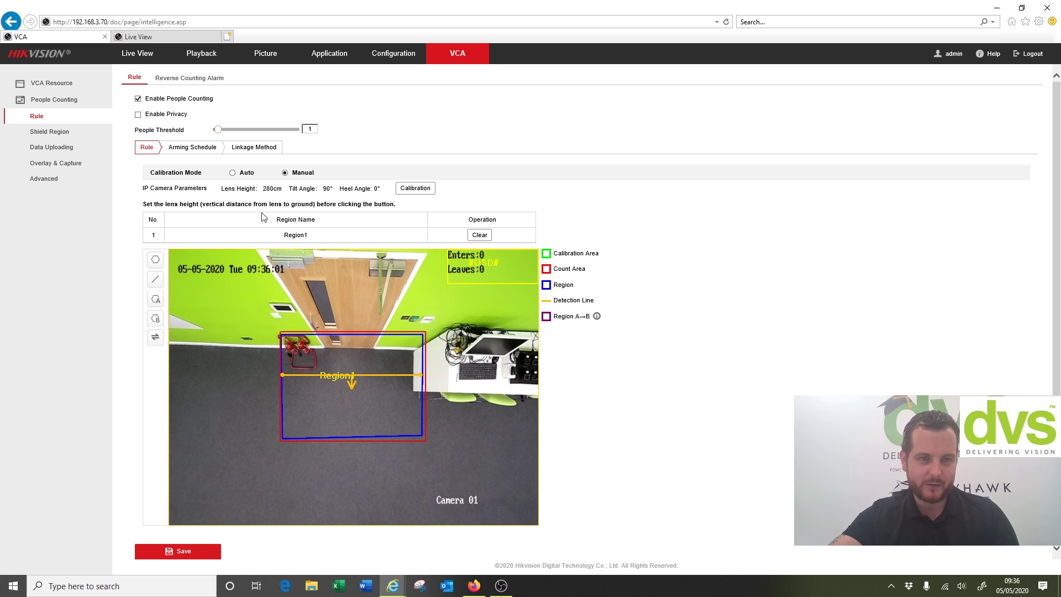
left_click(201, 148)
left_click(256, 148)
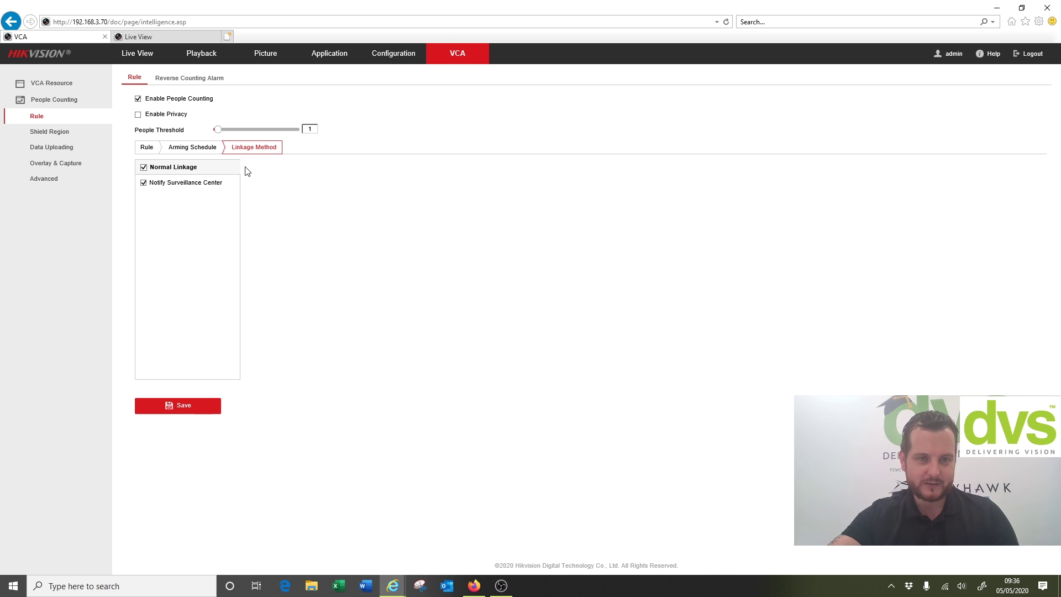
left_click(147, 145)
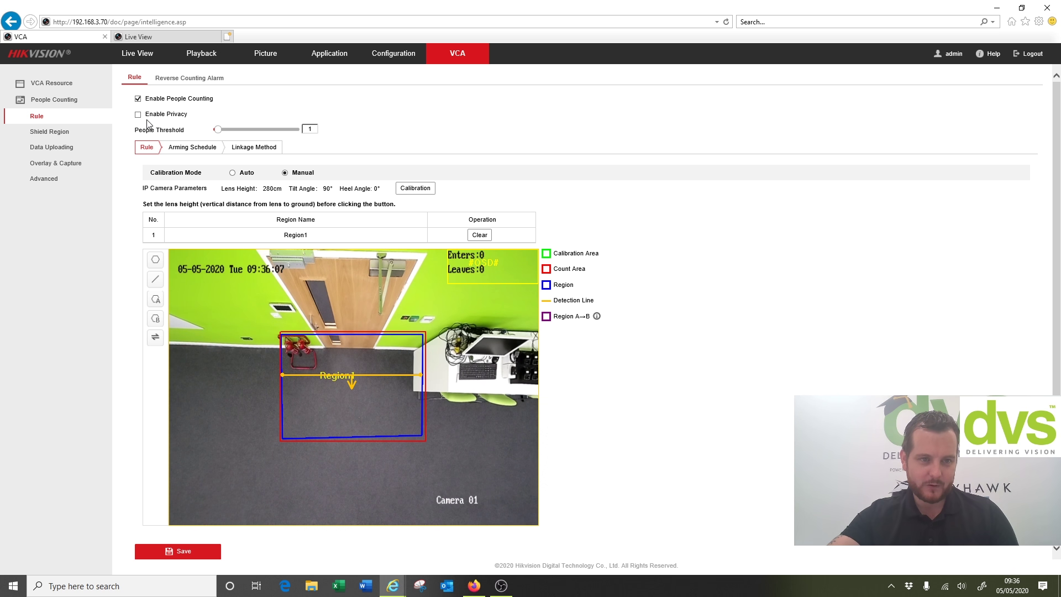
Re-enable privacy for people counting and save the rule
left_click(139, 114)
left_click(209, 554)
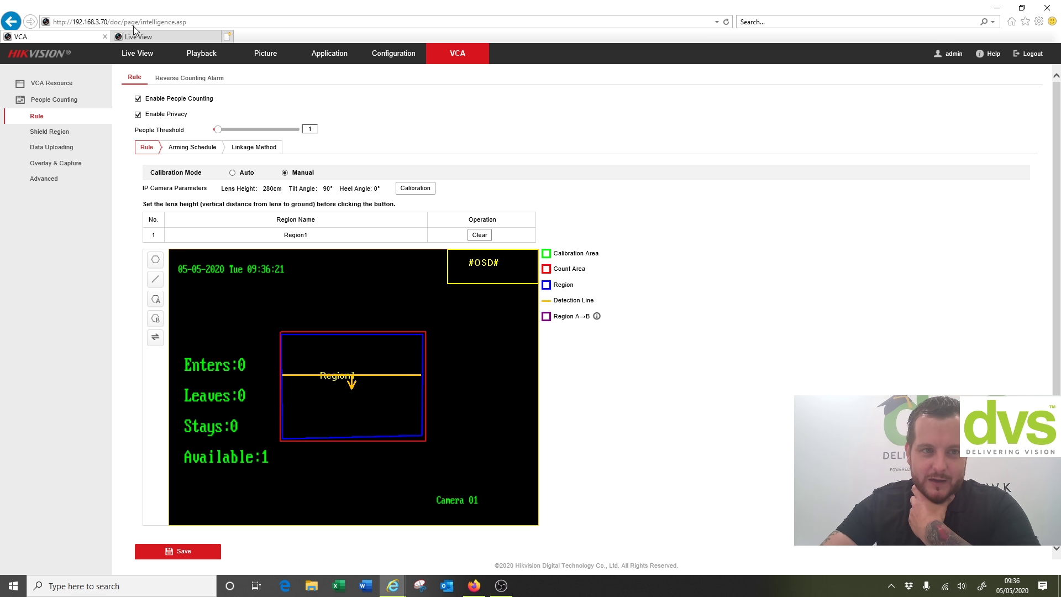
View the live people counting overlay at full screen and return to the normal live view
left_click(141, 56)
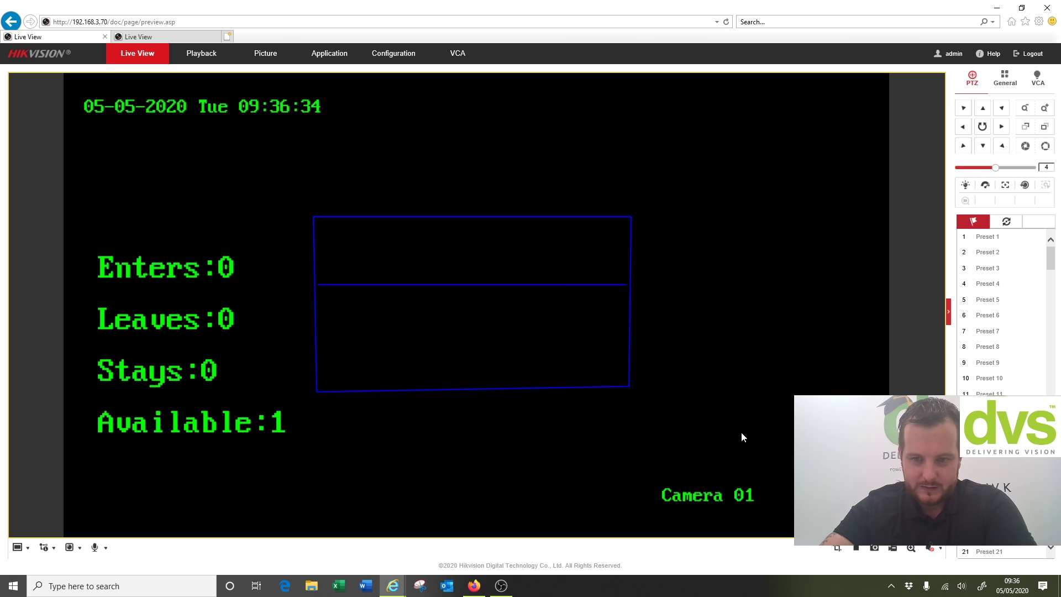
double_click(579, 306)
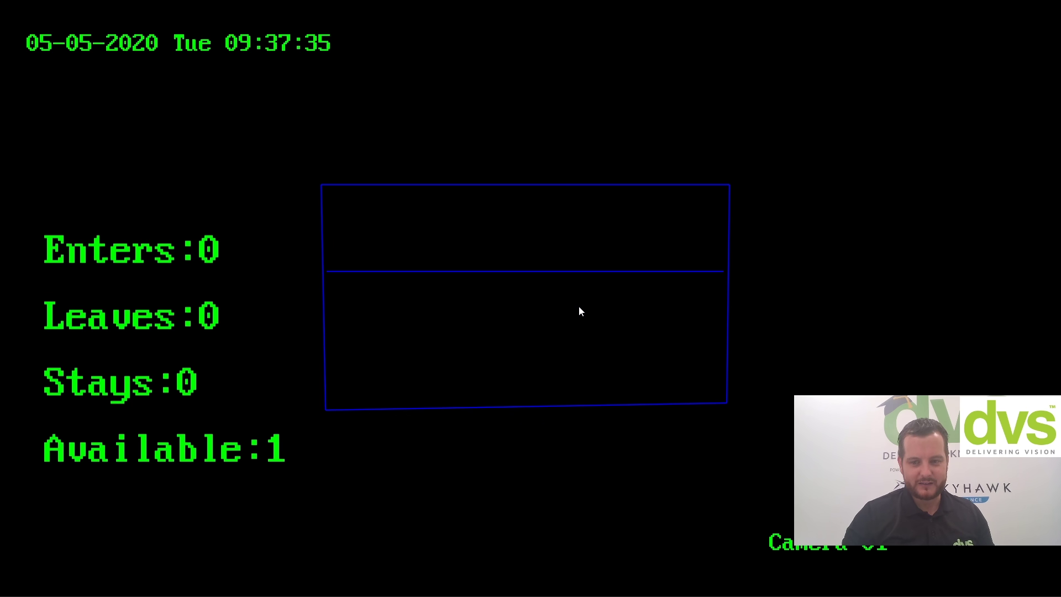
double_click(579, 311)
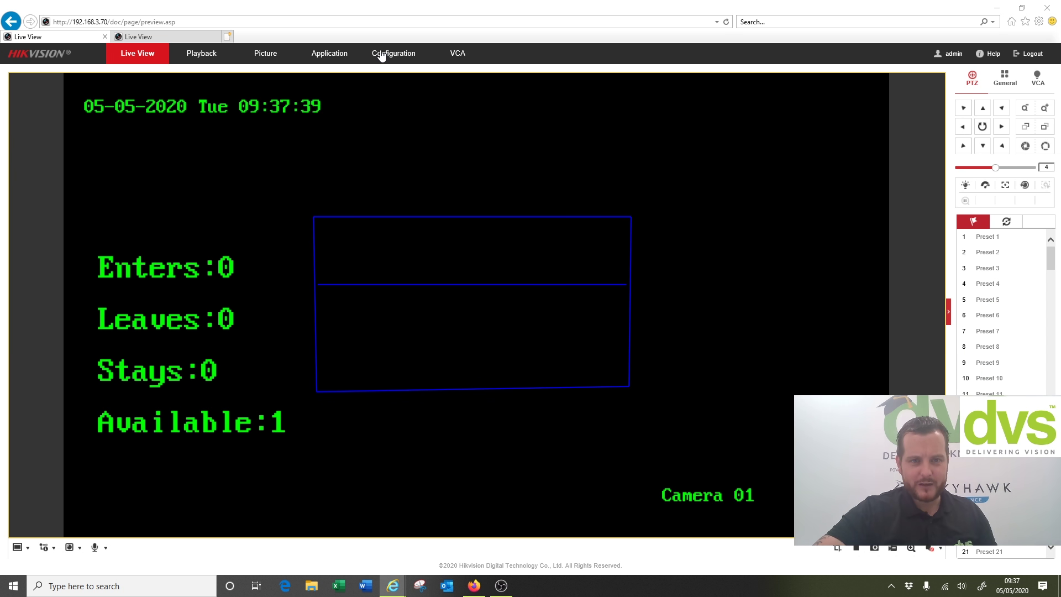
Look at the people counting shield region and data uploading settings
left_click(459, 55)
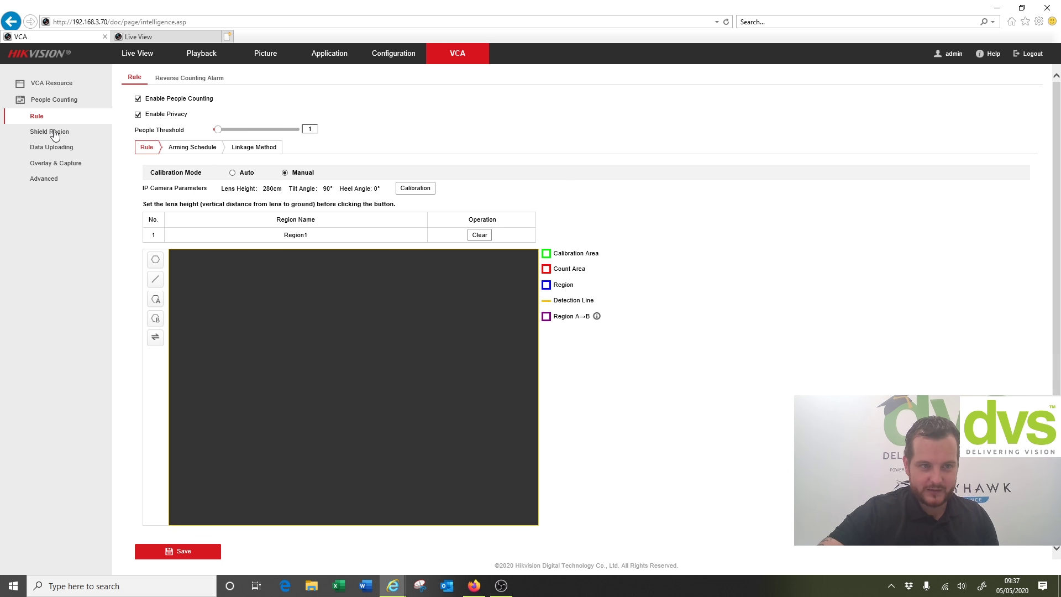
left_click(53, 133)
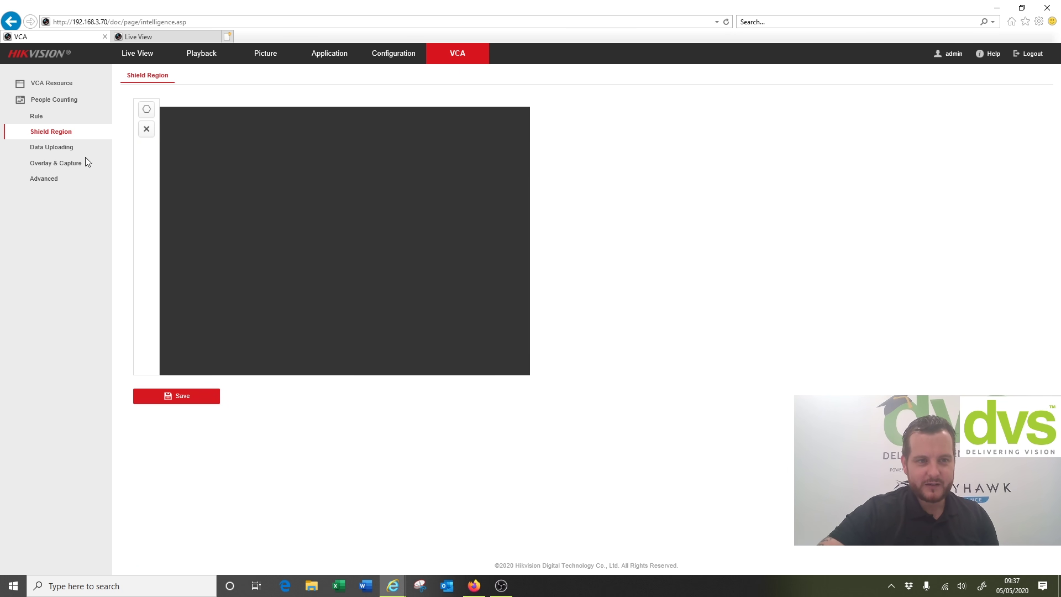
left_click(55, 148)
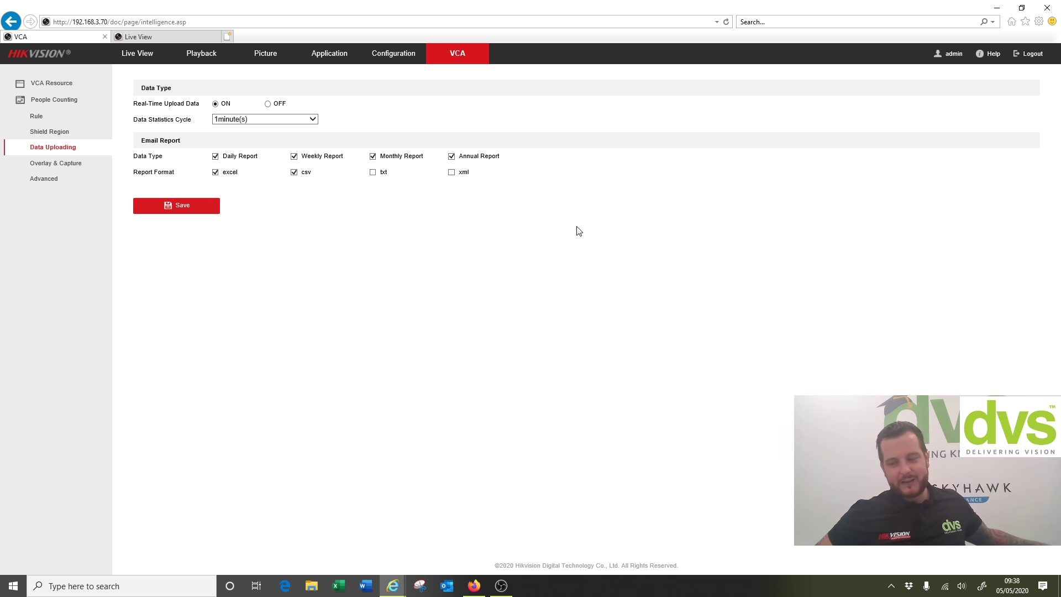
Open the people counting overlay and capture settings and review the flow overlay and counting type options, keeping Enter/Leave and All
left_click(56, 163)
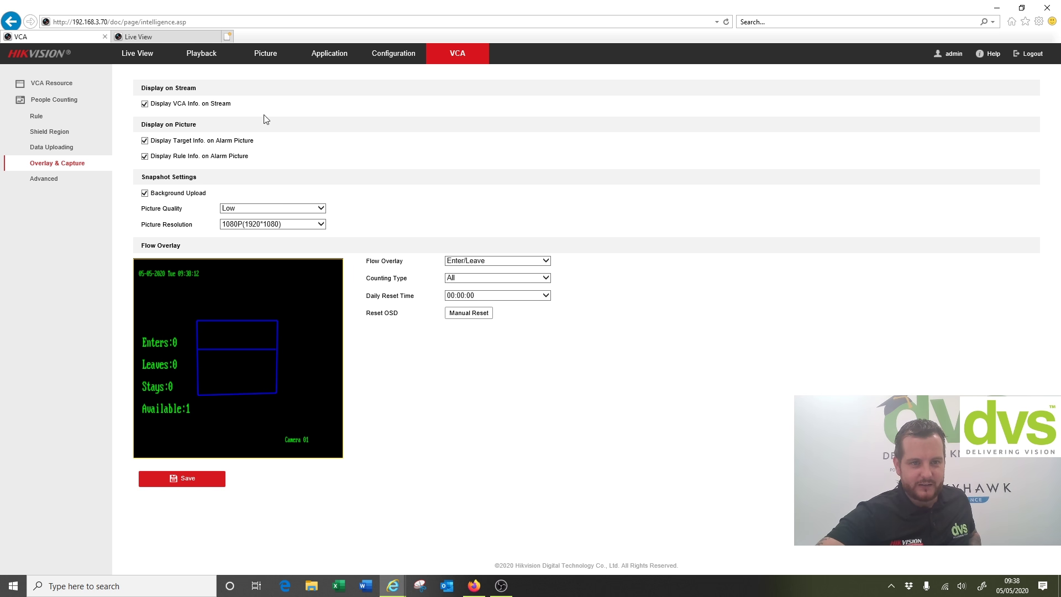
left_click(454, 261)
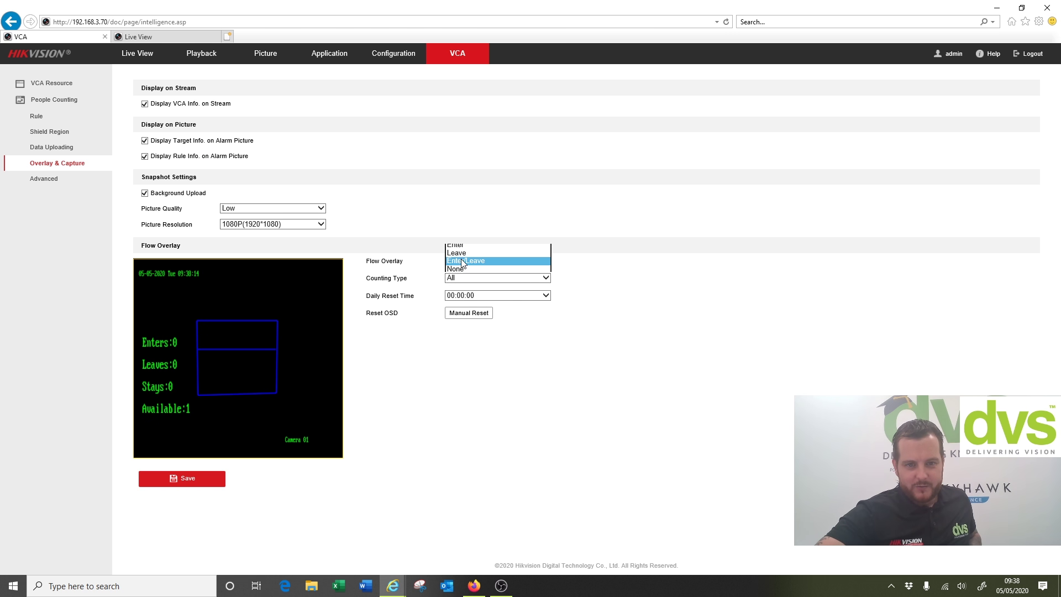
left_click(570, 267)
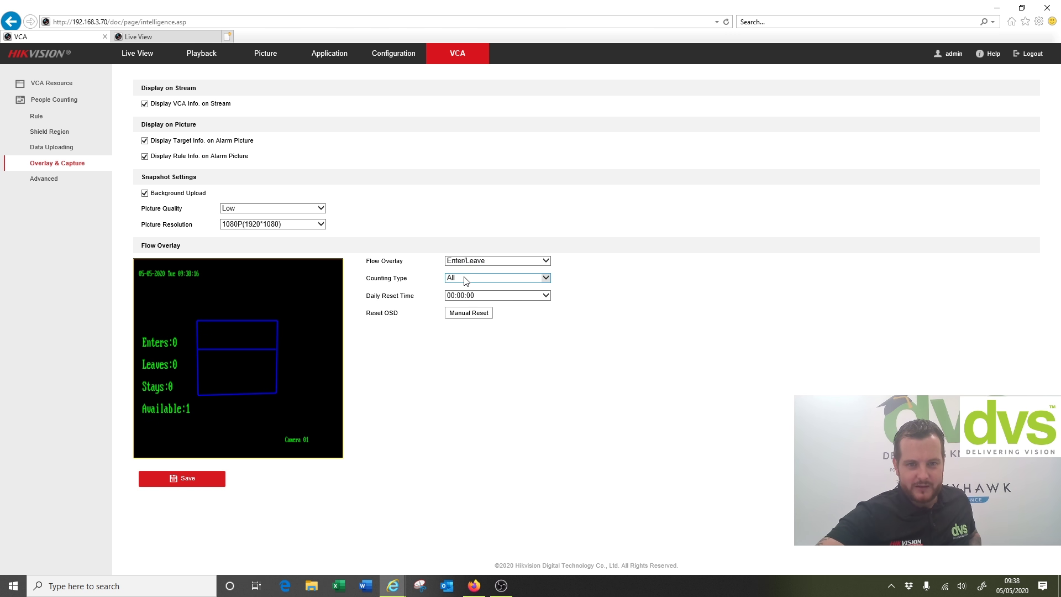
left_click(463, 278)
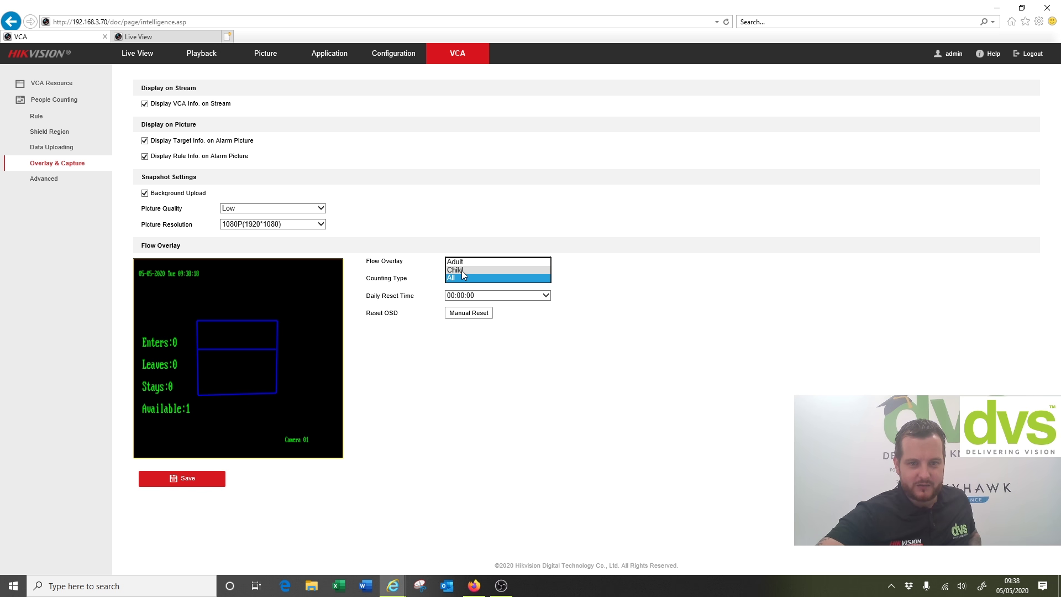
left_click(463, 278)
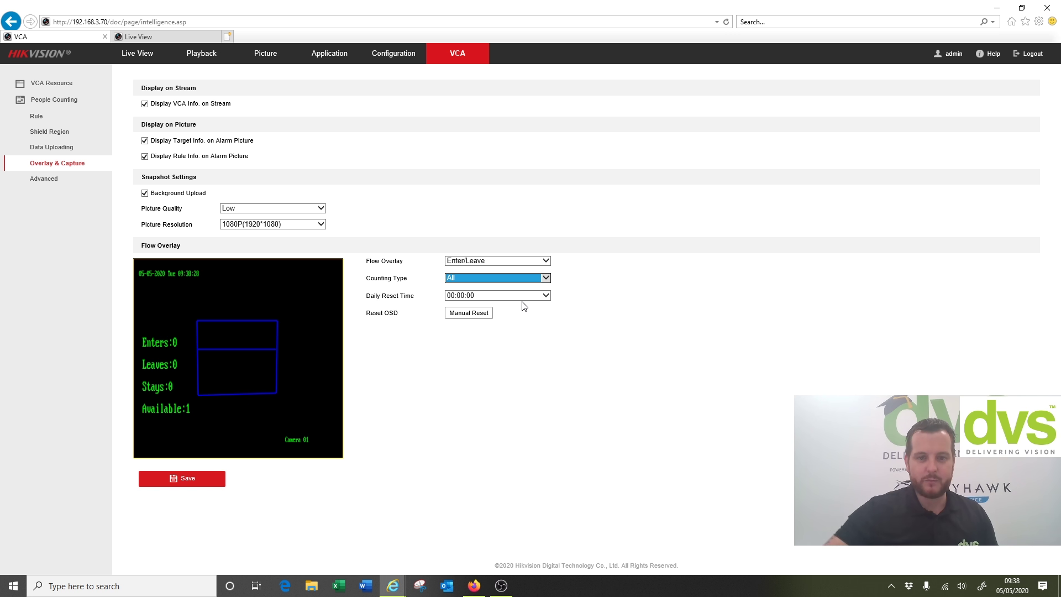
Keep the daily reset time at 00:00:00, manually reset the OSD counts and save the overlay and capture settings
left_click(548, 296)
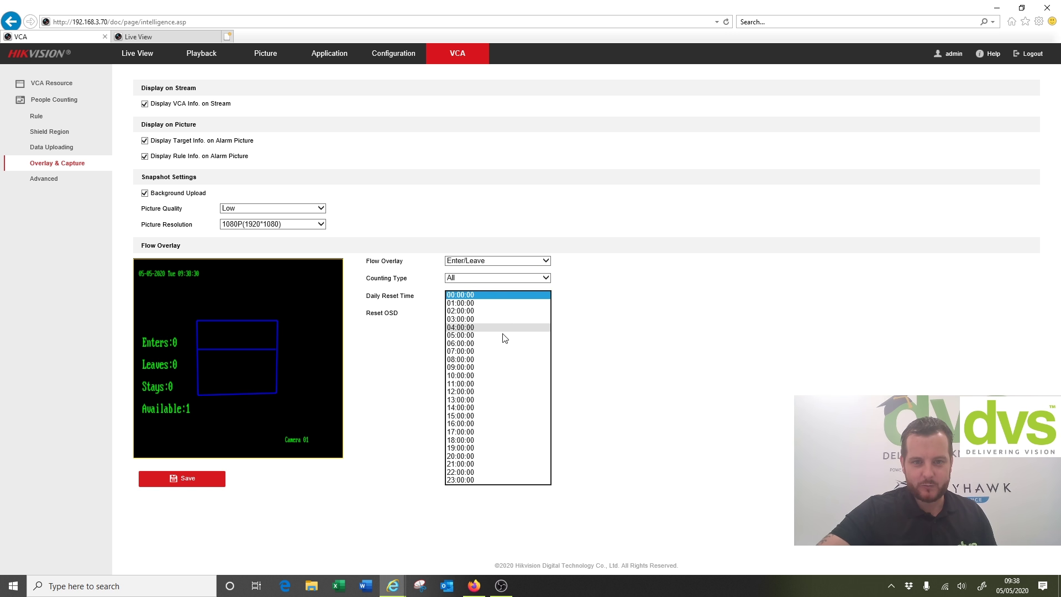
left_click(621, 365)
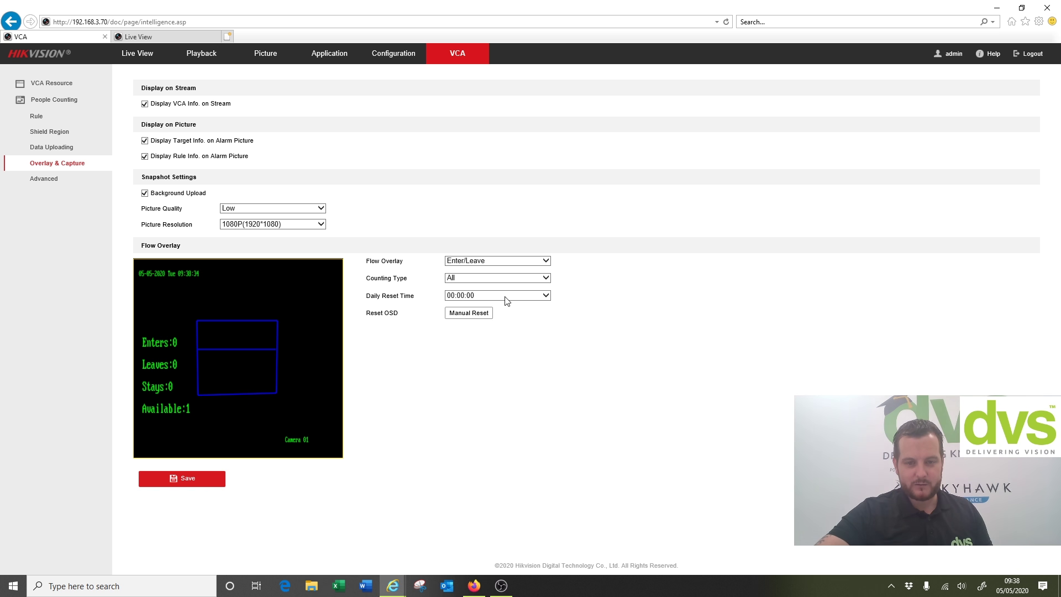
left_click(477, 314)
left_click(166, 478)
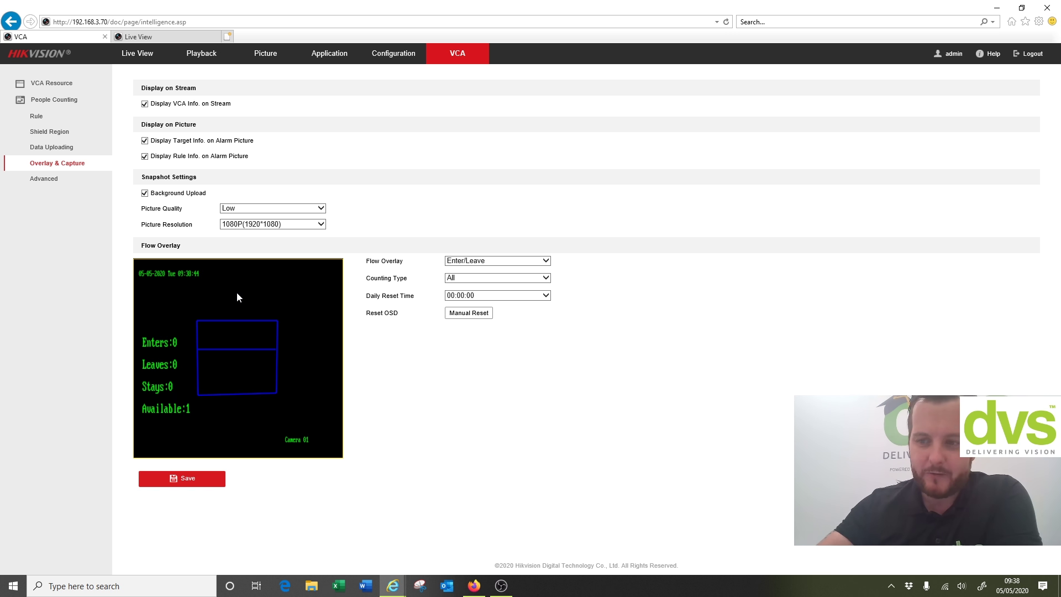
Examine the advanced people counting settings, including height filter, false alarm filtering, storage data clearing and one-touch export
left_click(67, 177)
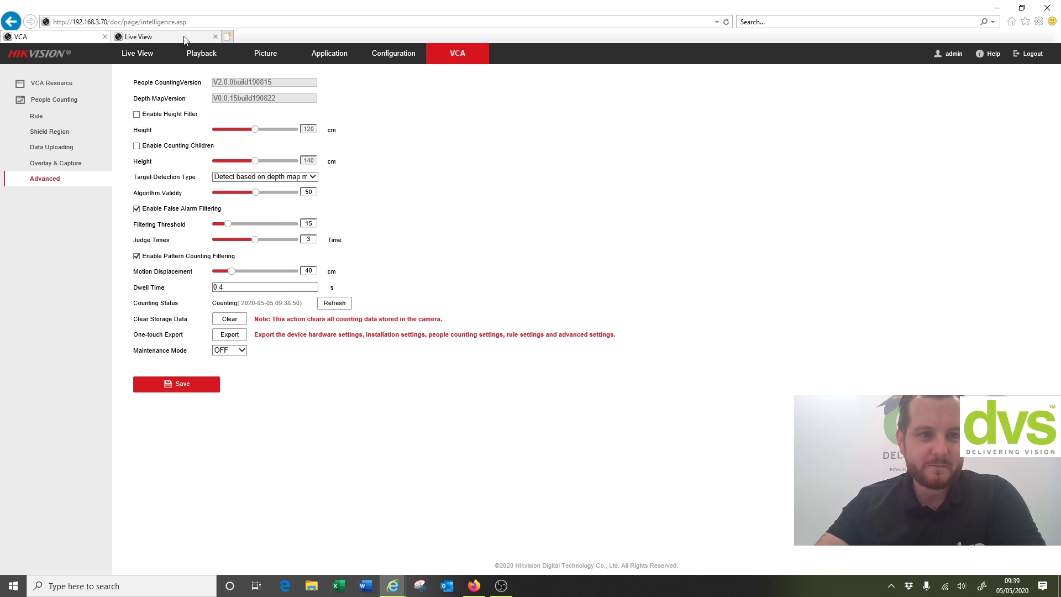
Switch to the network recorder's configuration and check its model and firmware version in the system settings
left_click(157, 54)
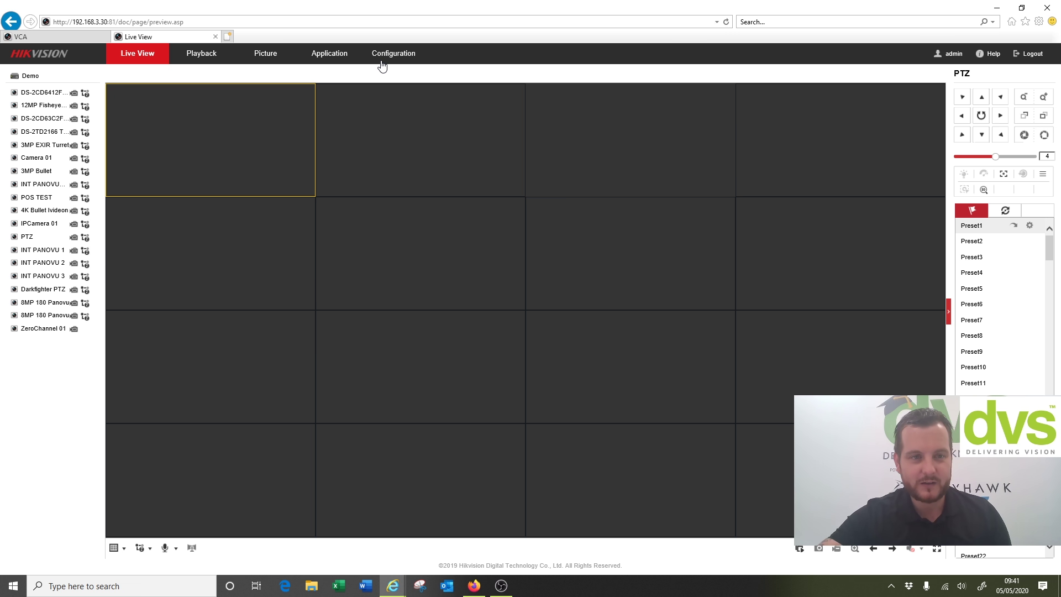
left_click(403, 56)
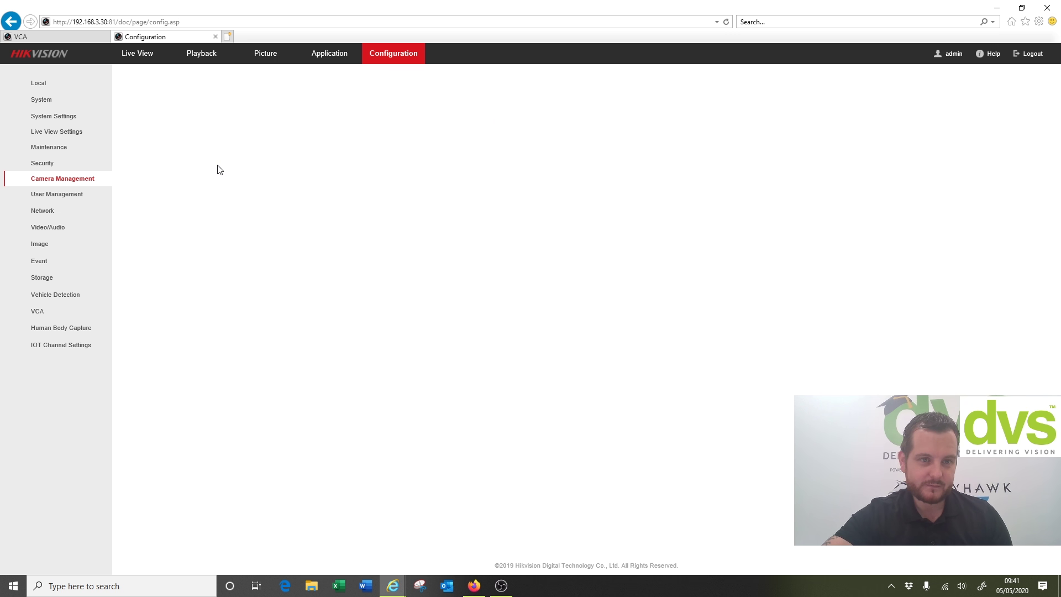
left_click(40, 102)
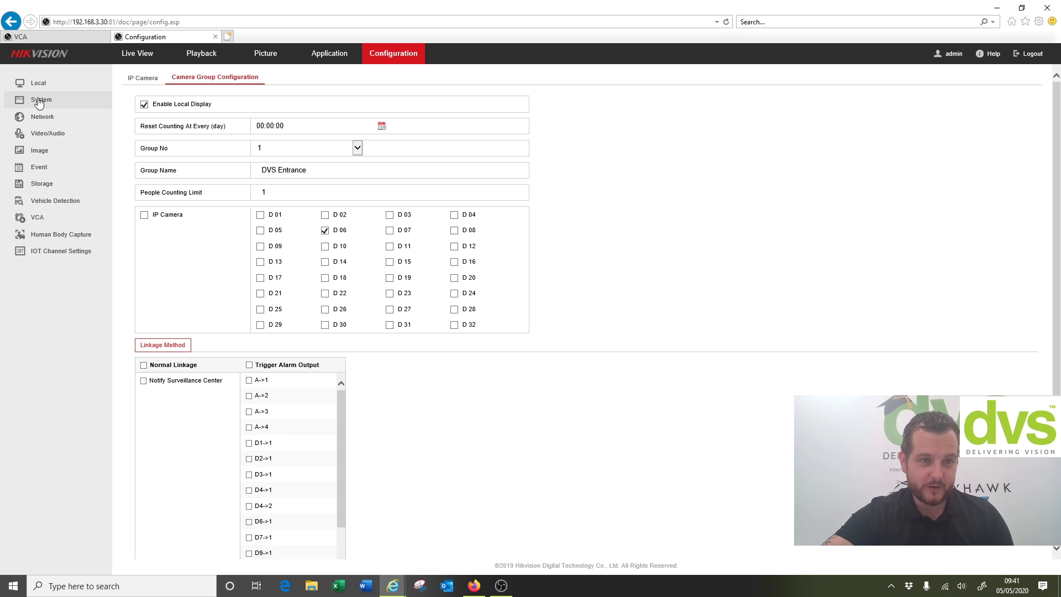
left_click(40, 103)
left_click_drag(261, 132, 199, 133)
left_click_drag(293, 162, 198, 161)
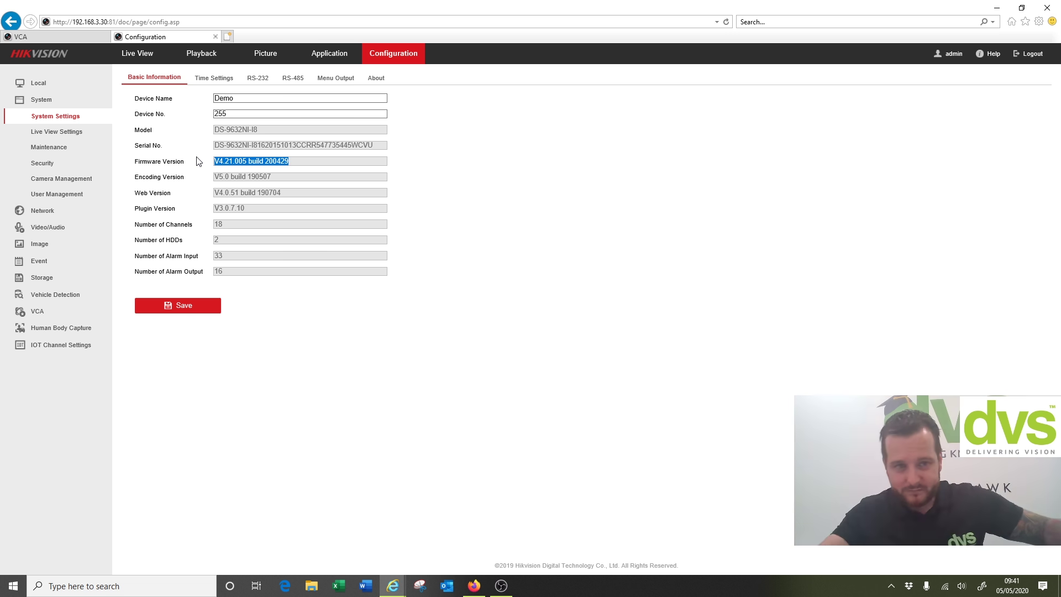
Open the recorder's camera group configuration and examine the daily counting reset time and the available group numbers
left_click(58, 179)
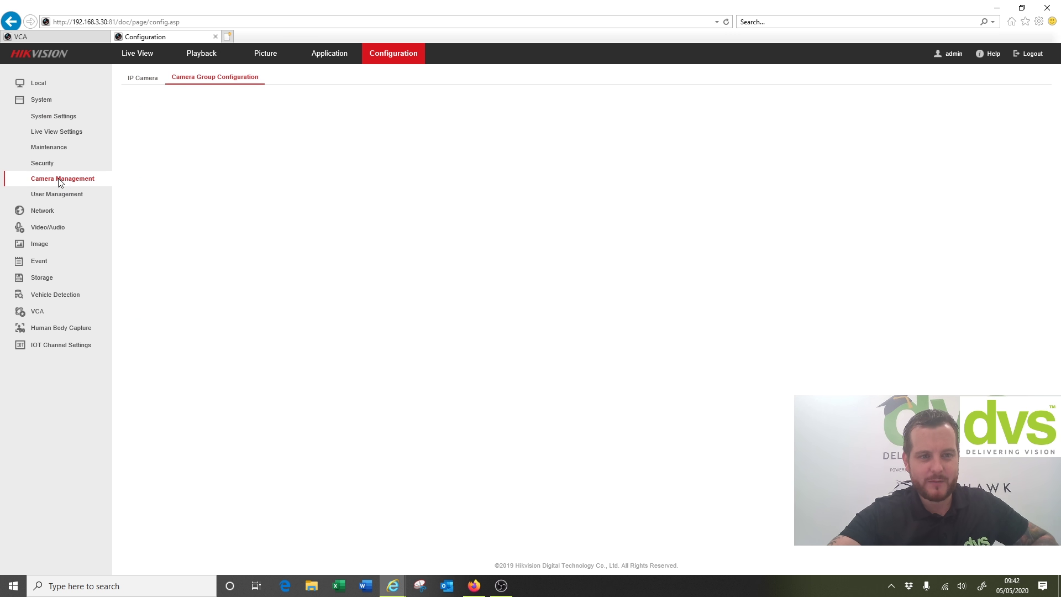
left_click(153, 82)
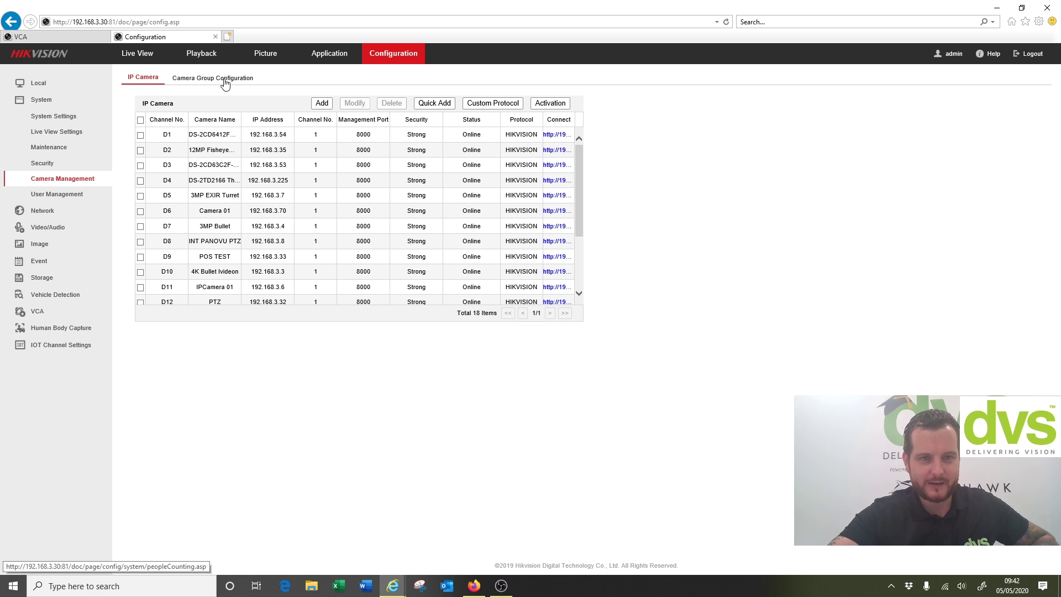
left_click(224, 79)
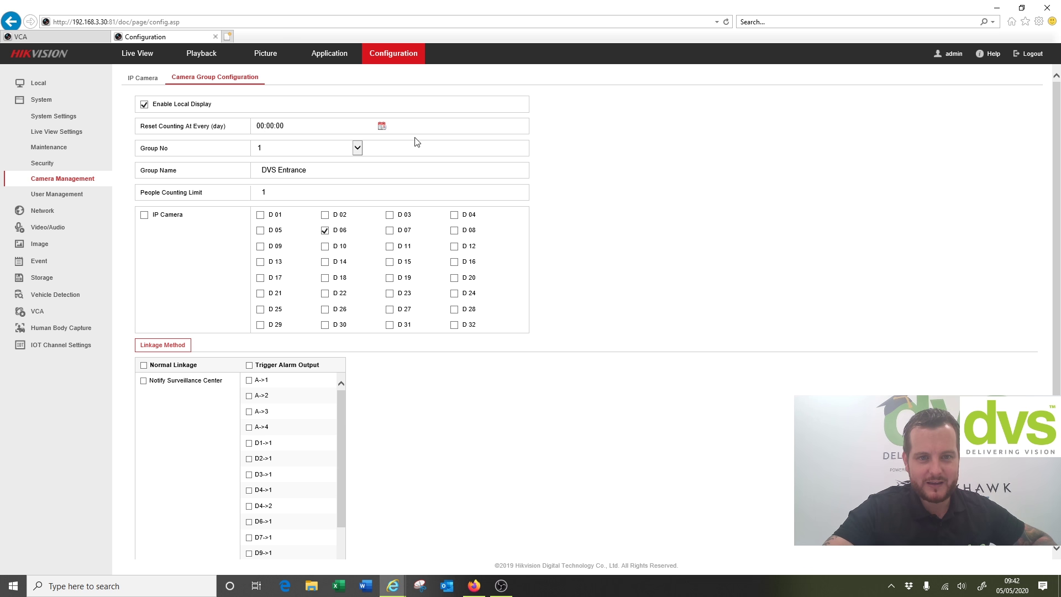
left_click(381, 129)
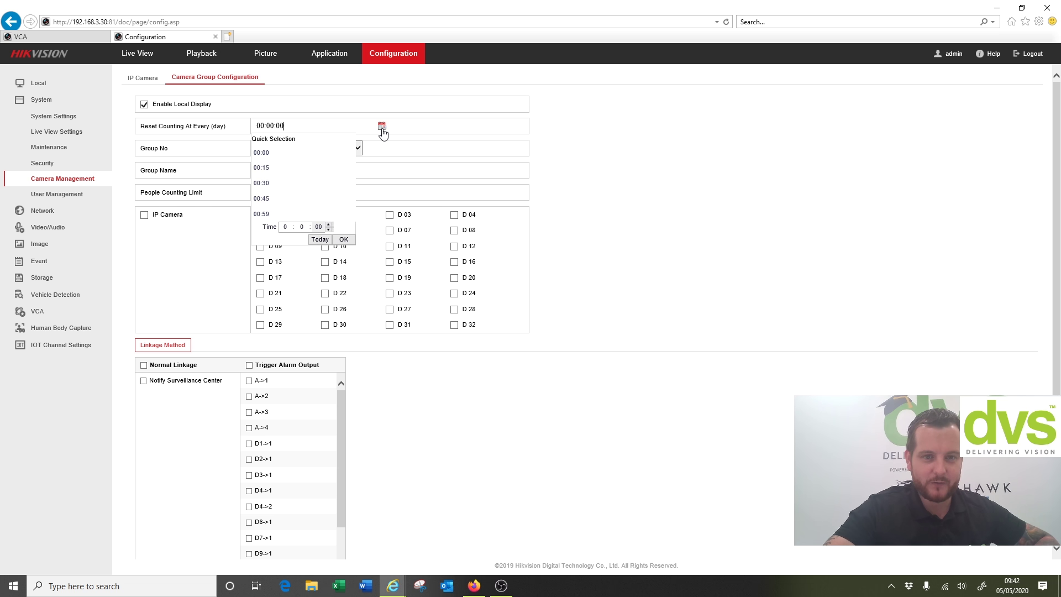
left_click(440, 133)
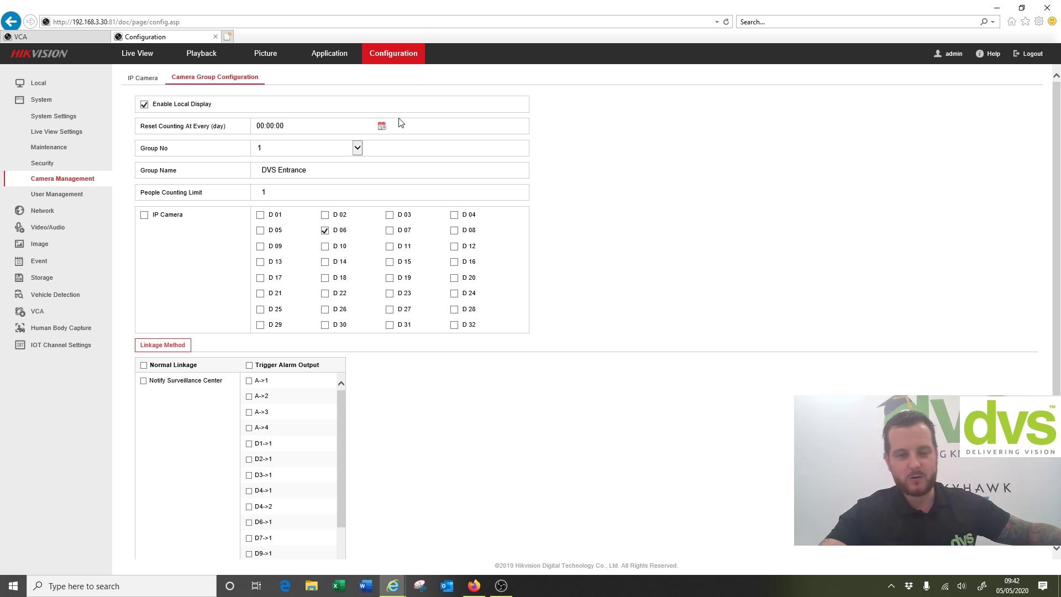
left_click(314, 160)
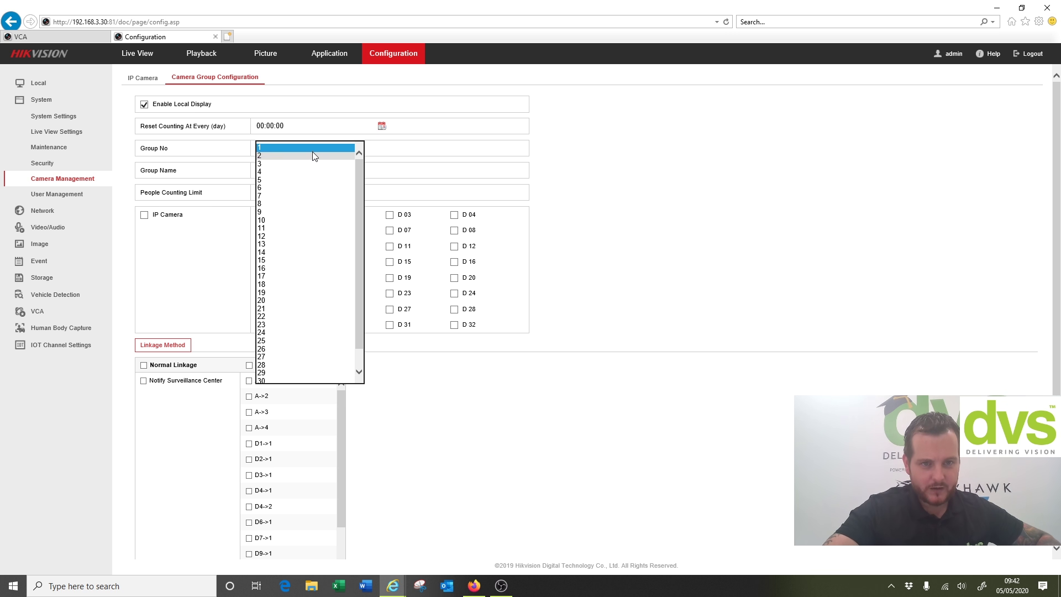
scroll(355, 193, "down", 1)
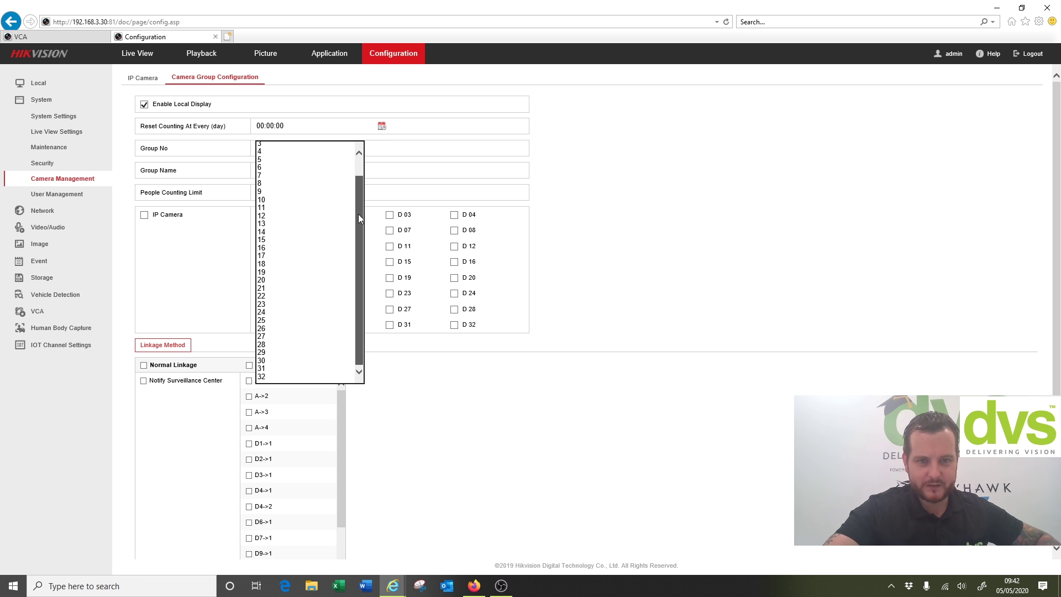
left_click(506, 158)
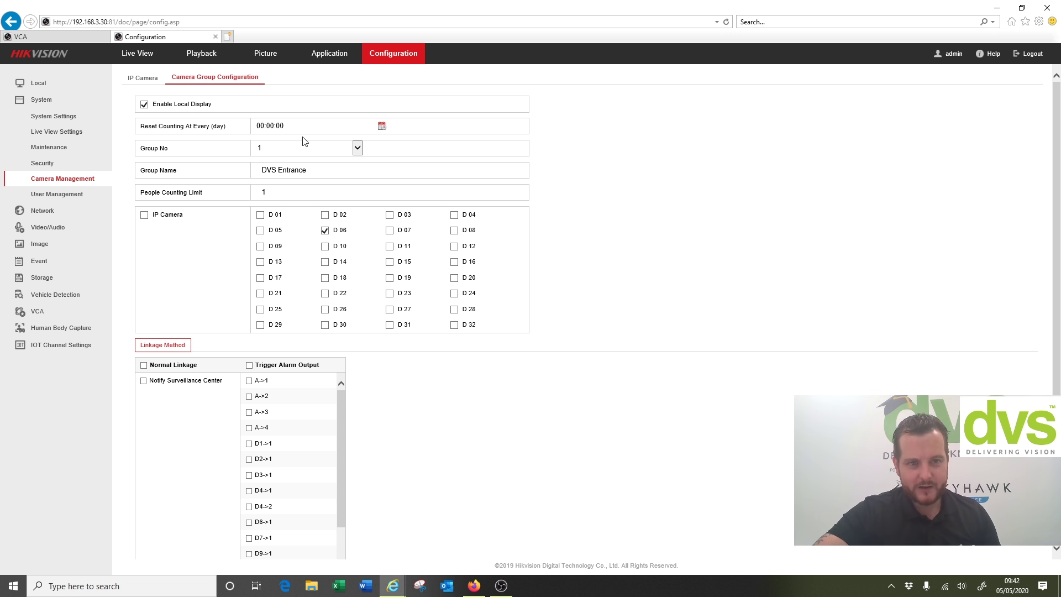
Select camera group number 2 and name it DVS BackDoor
left_click(324, 172)
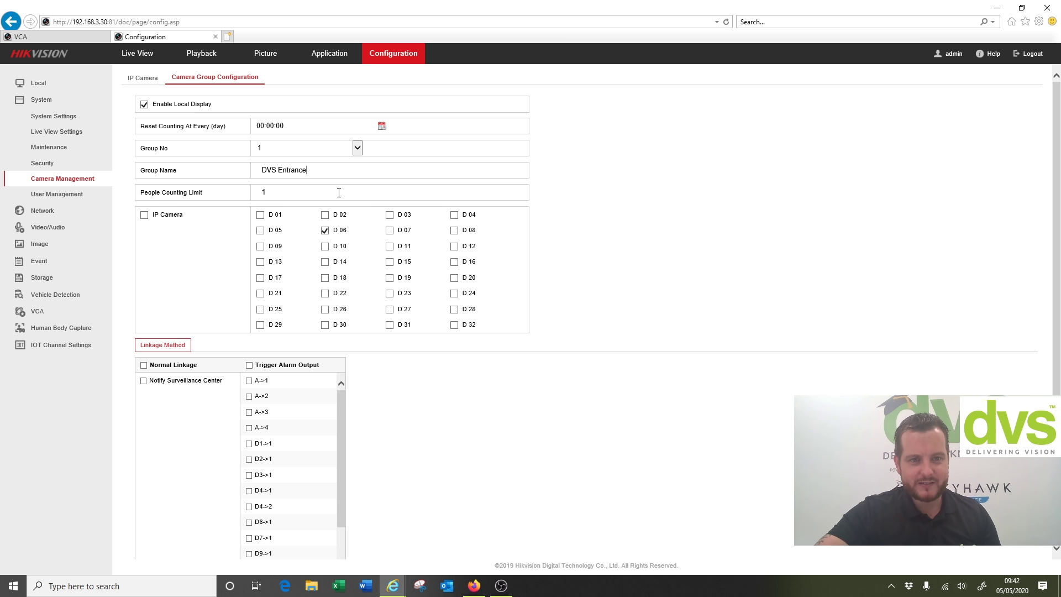
left_click(325, 148)
left_click(303, 164)
left_click(302, 169)
type("DVS S")
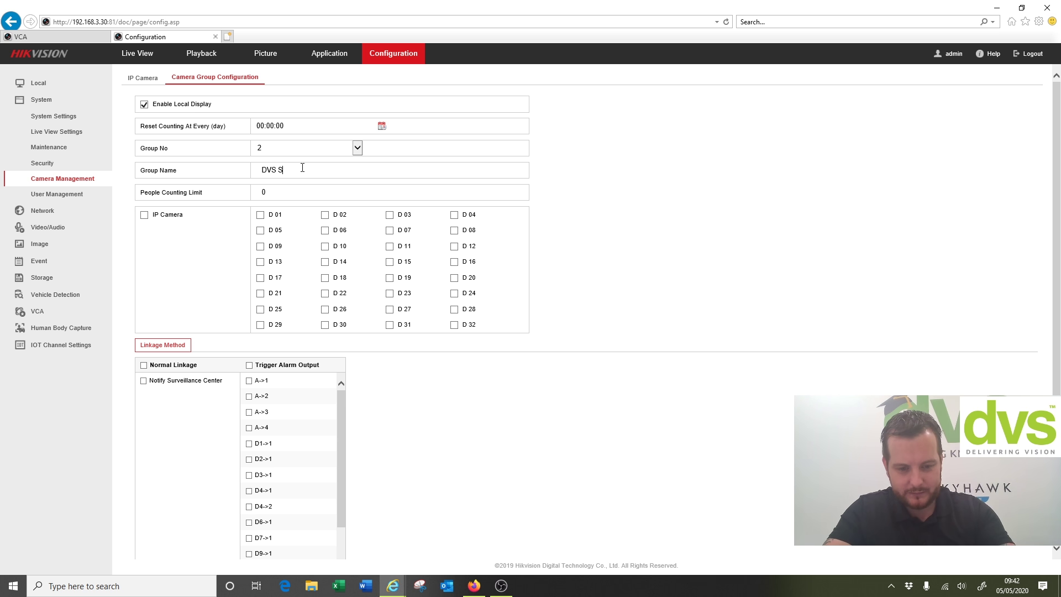
type("Backdoor")
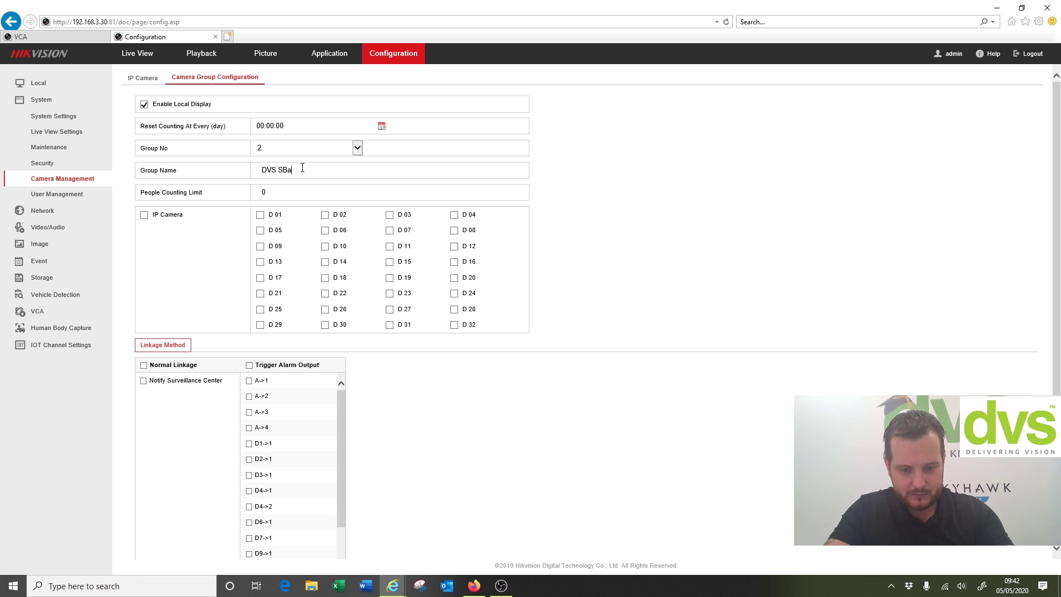
key("BackSpace")
key("BackSpace")
key("BackSpace")
key("BackSpace")
key("BackSpace")
key("BackSpace")
key("BackSpace")
key("BackSpace")
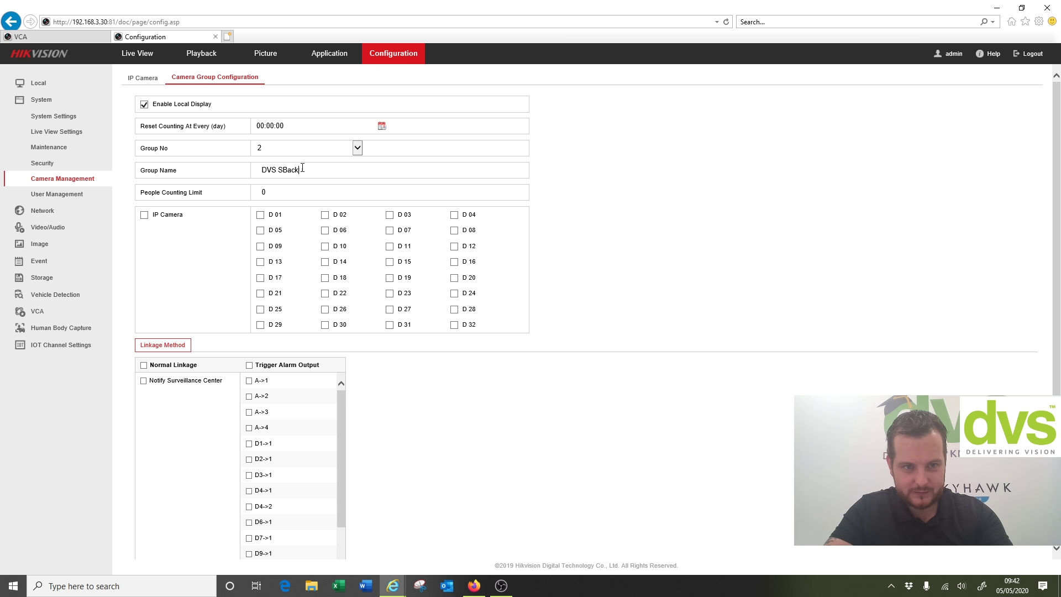
type("Back")
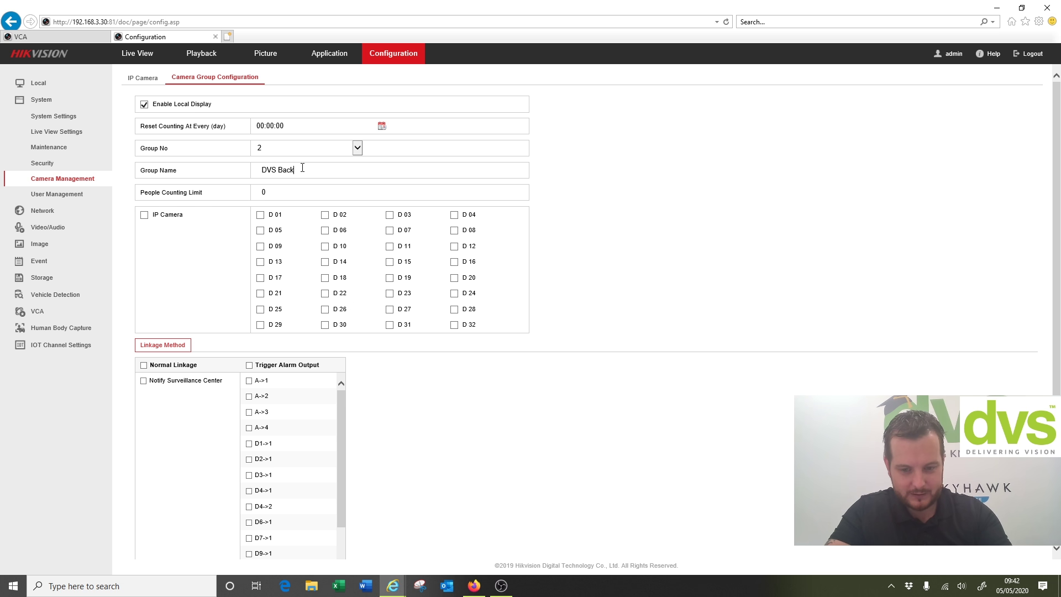
type("Door")
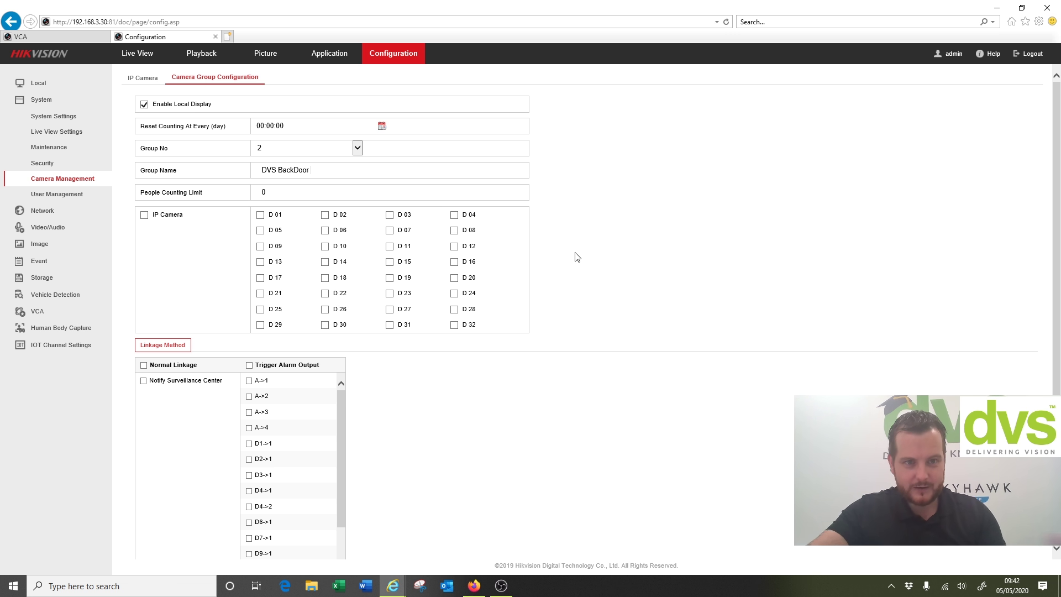
Set group 2's people counting limit to 10, assign IP camera D 03 to it and save the group
double_click(282, 191)
type("10")
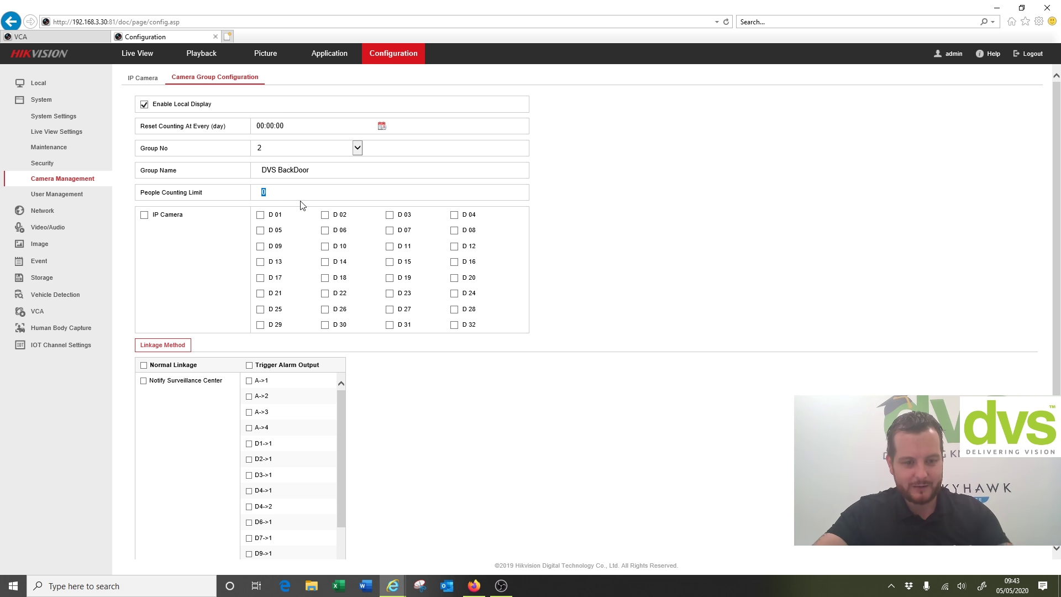
right_click(303, 205)
left_click(547, 391)
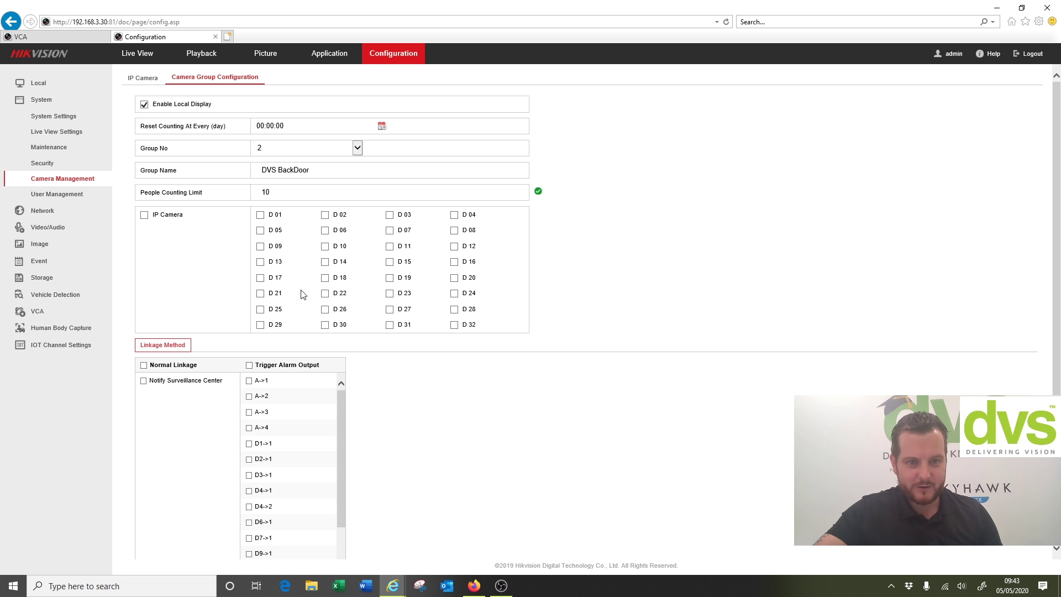
left_click(389, 215)
scroll(417, 474, "down", 2)
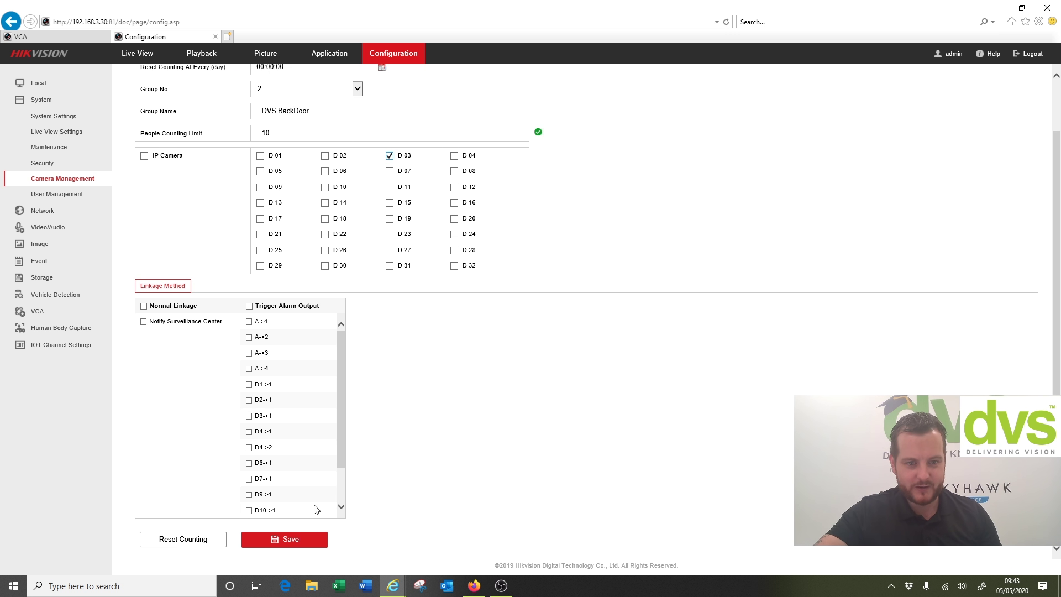
left_click(292, 540)
scroll(542, 519, "up", 2)
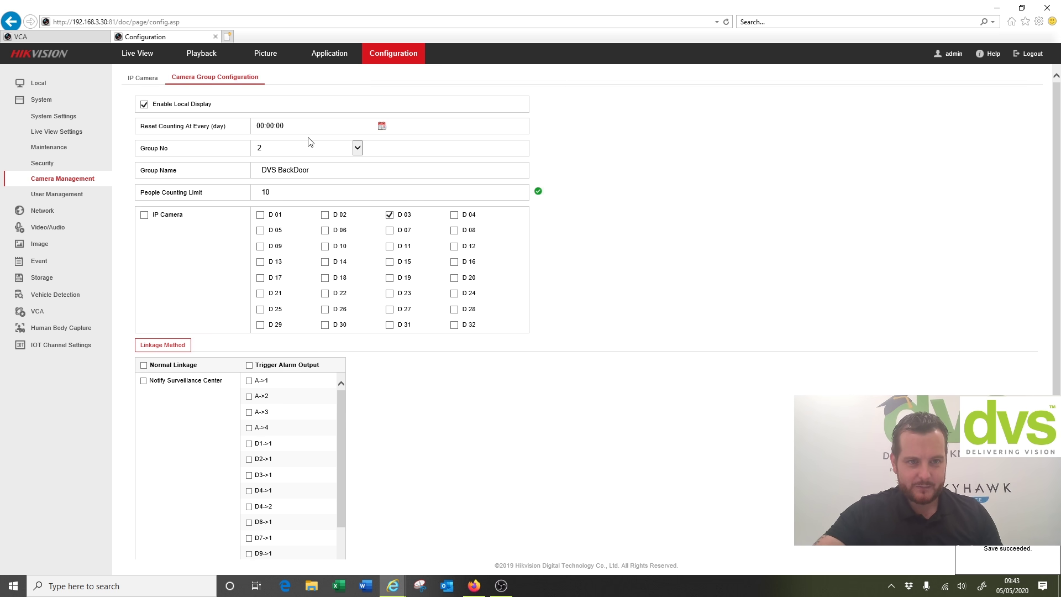
Return to group 1, try a people counting limit of 50 and set the limit back to 1
left_click(323, 150)
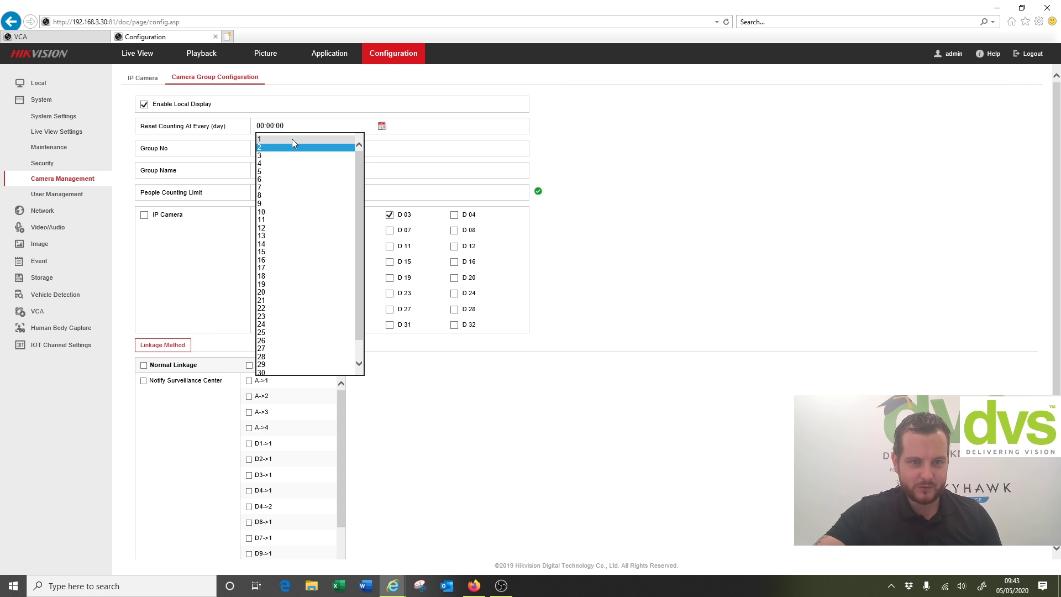
left_click(292, 139)
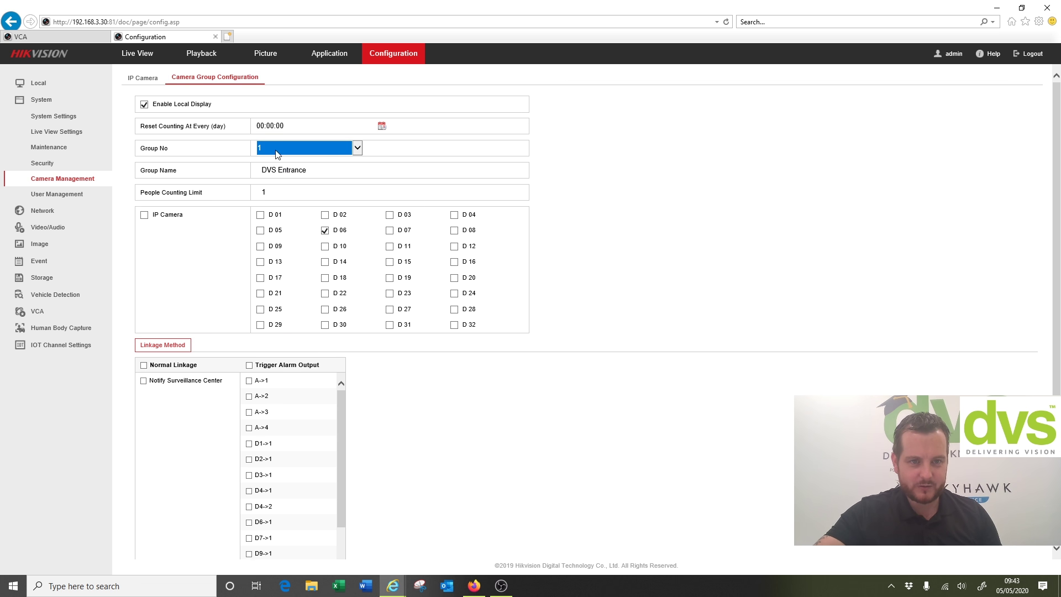
left_click(275, 194)
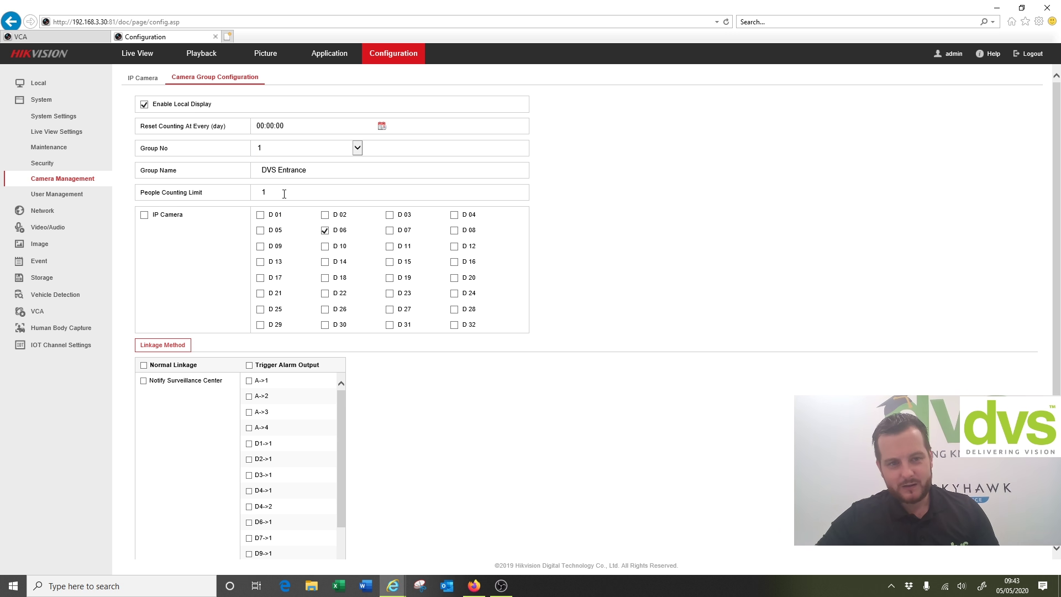
key("BackSpace")
type("50")
key("BackSpace")
key("BackSpace")
type("1")
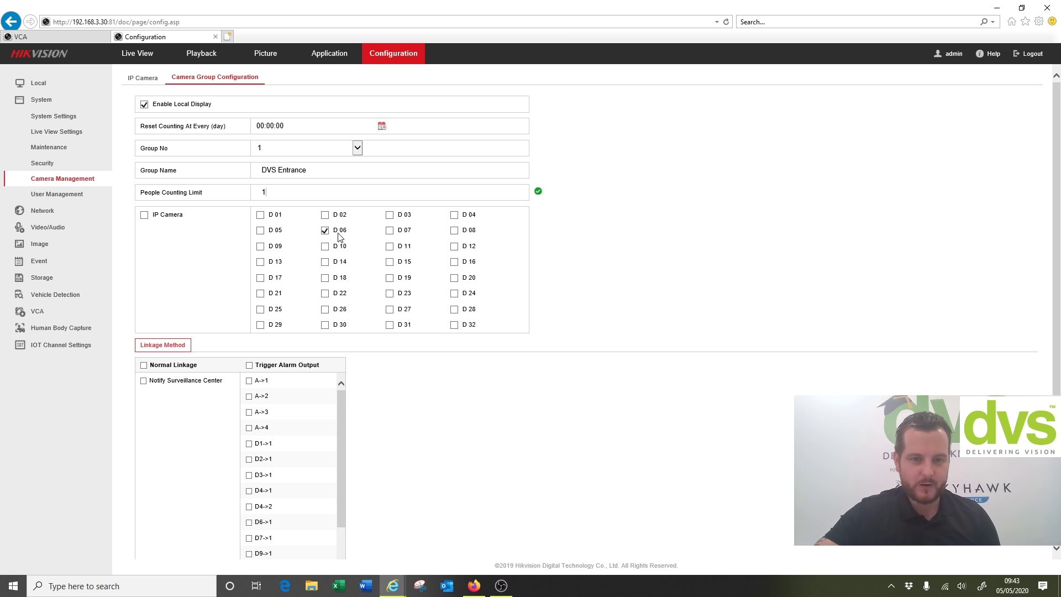
Try adding IP cameras D 05 and D 07 to group 1 alongside D 06, and deselect both again
left_click(260, 230)
left_click(390, 230)
left_click(261, 231)
left_click(390, 231)
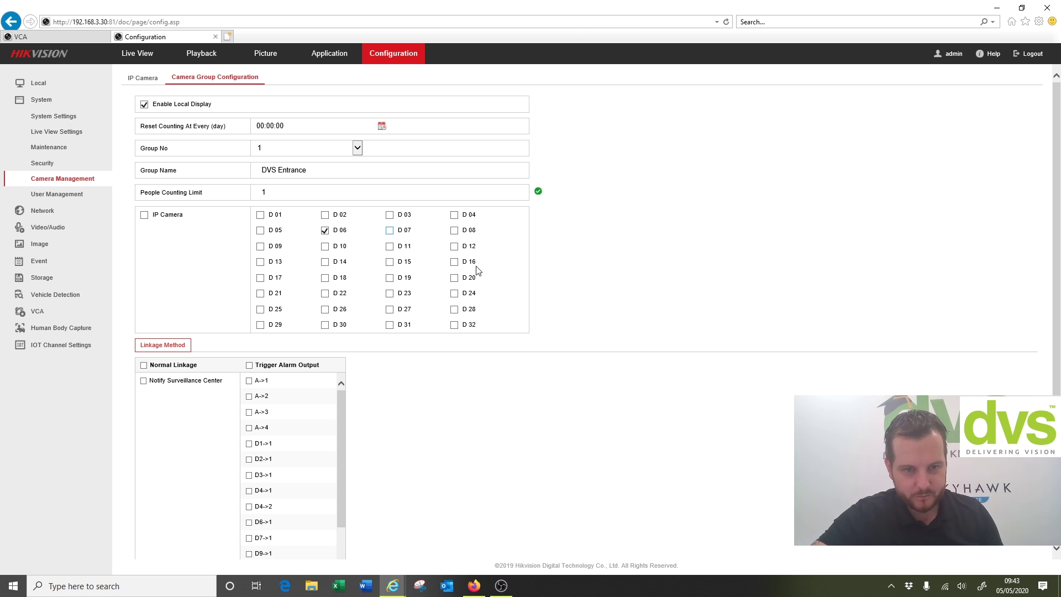
Link group 1 to alarm output D6->1, enable Notify Surveillance Center and save the group settings
scroll(489, 285, "down", 2)
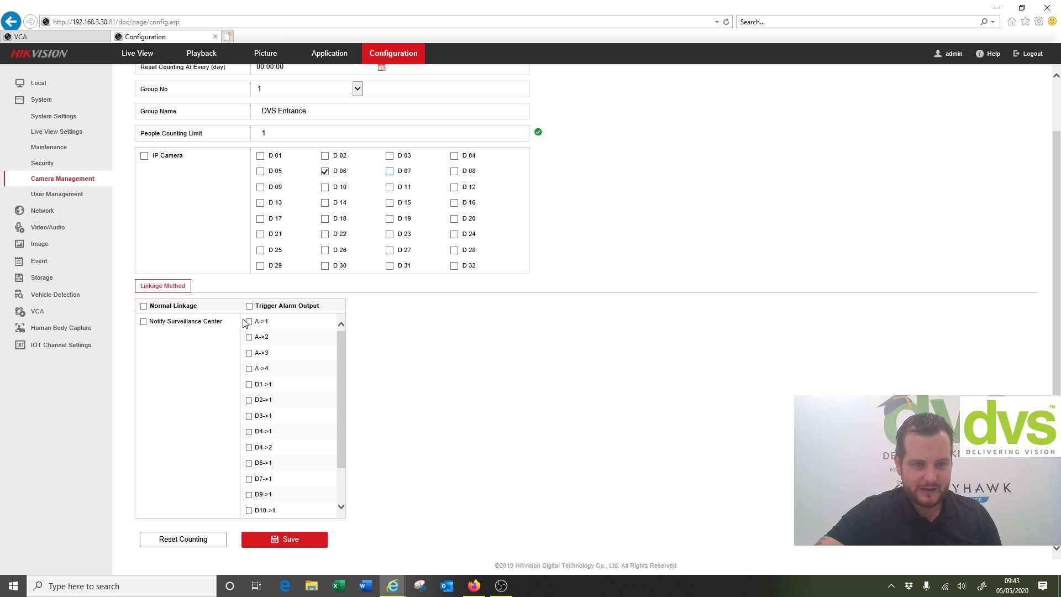
left_click_drag(341, 342, 340, 386)
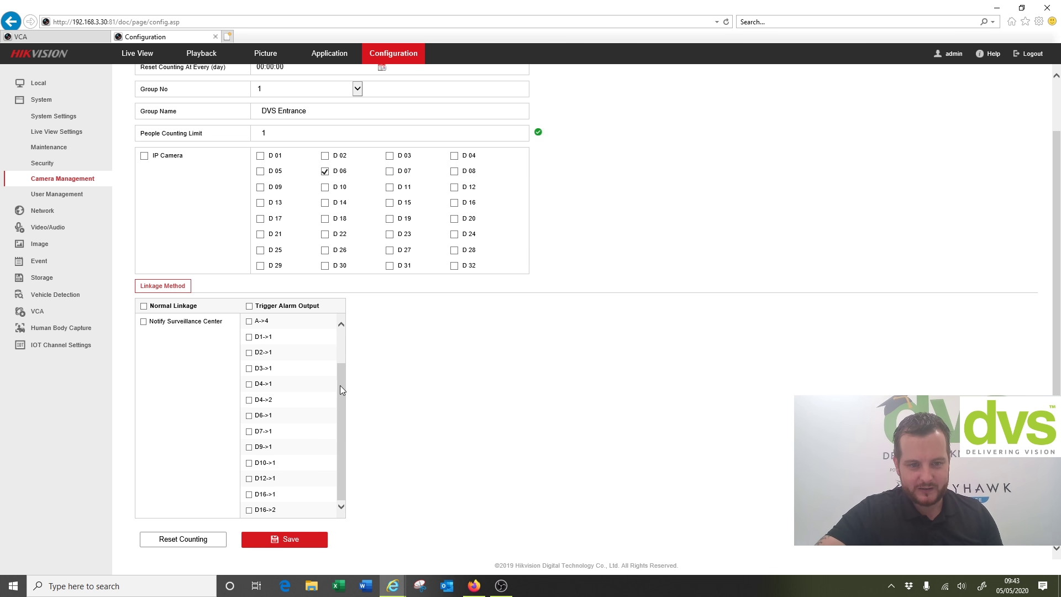
left_click(249, 415)
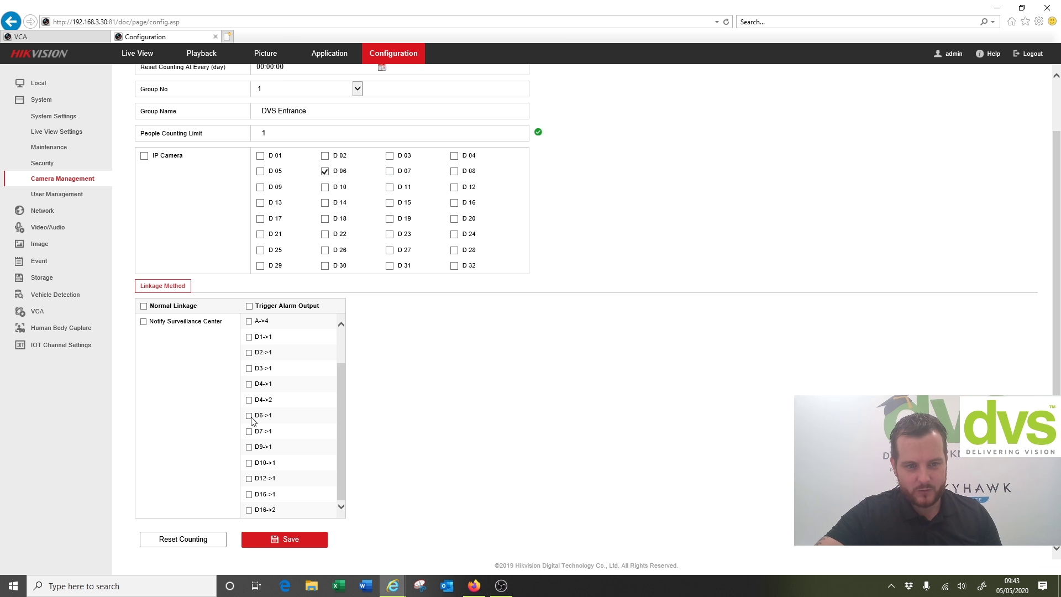
left_click_drag(337, 406, 338, 373)
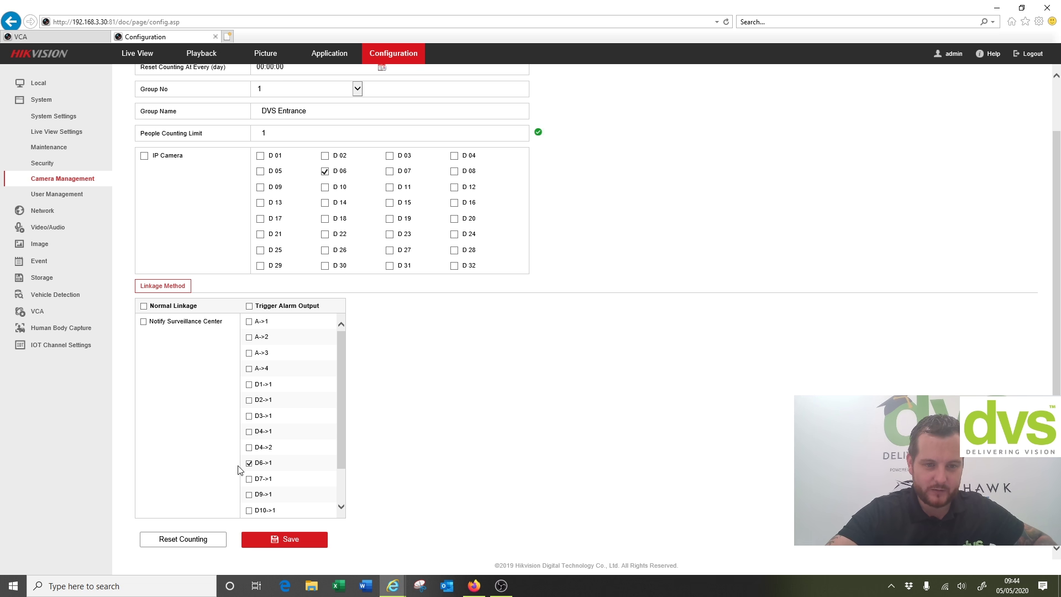
left_click(144, 322)
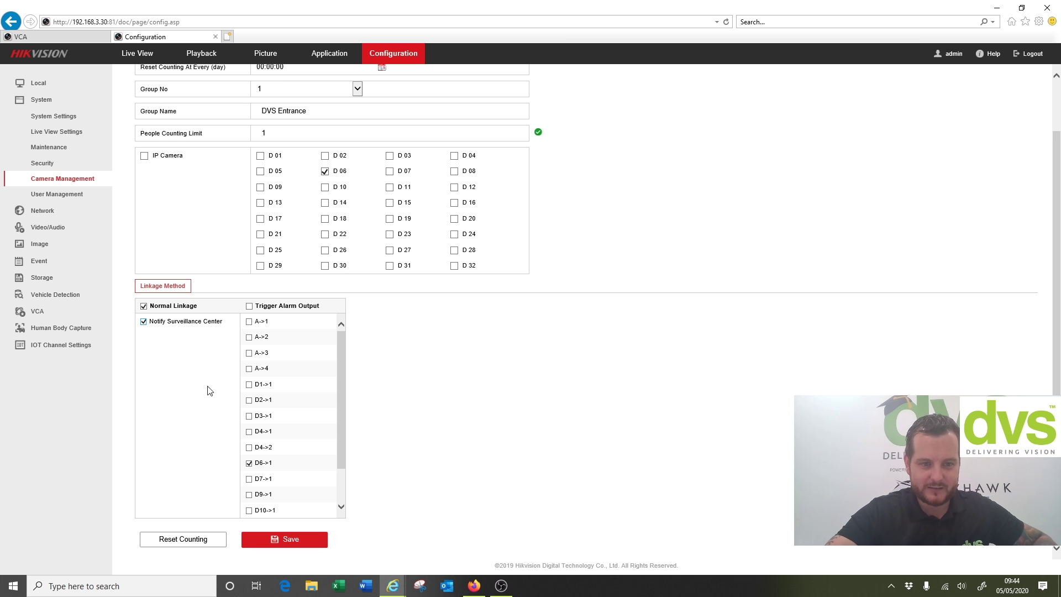
left_click(281, 546)
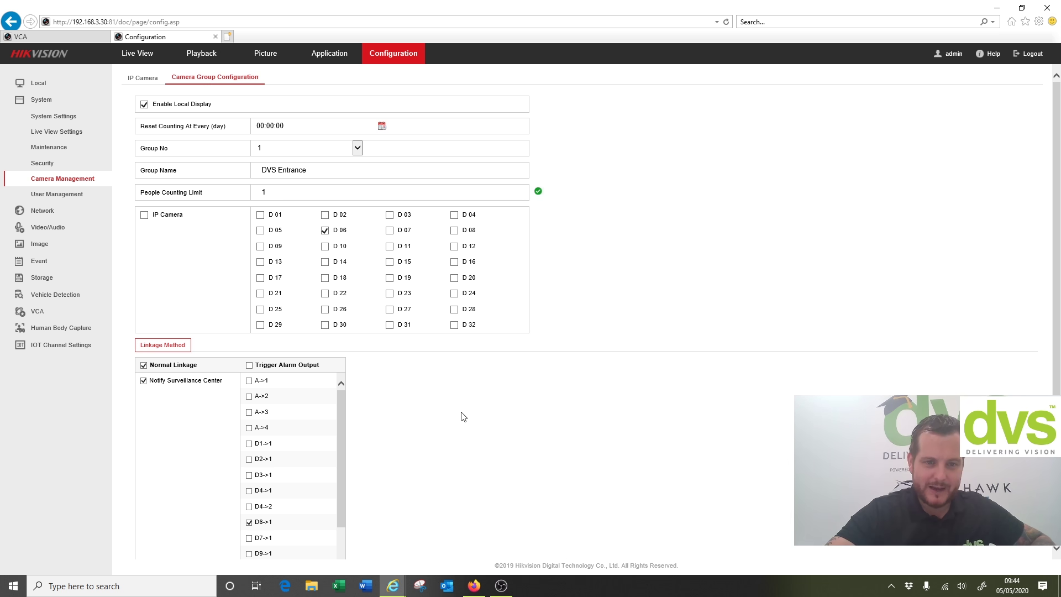
Reset the people counting for group 1, DVS Entrance
scroll(467, 420, "down", 1)
left_click(202, 546)
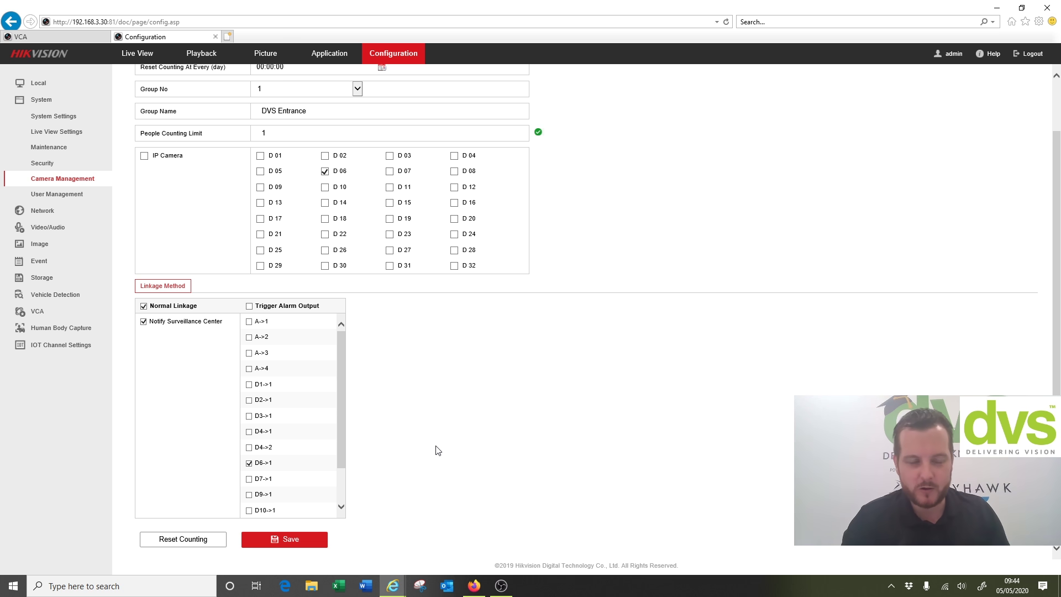
scroll(1042, 313, "up", 2)
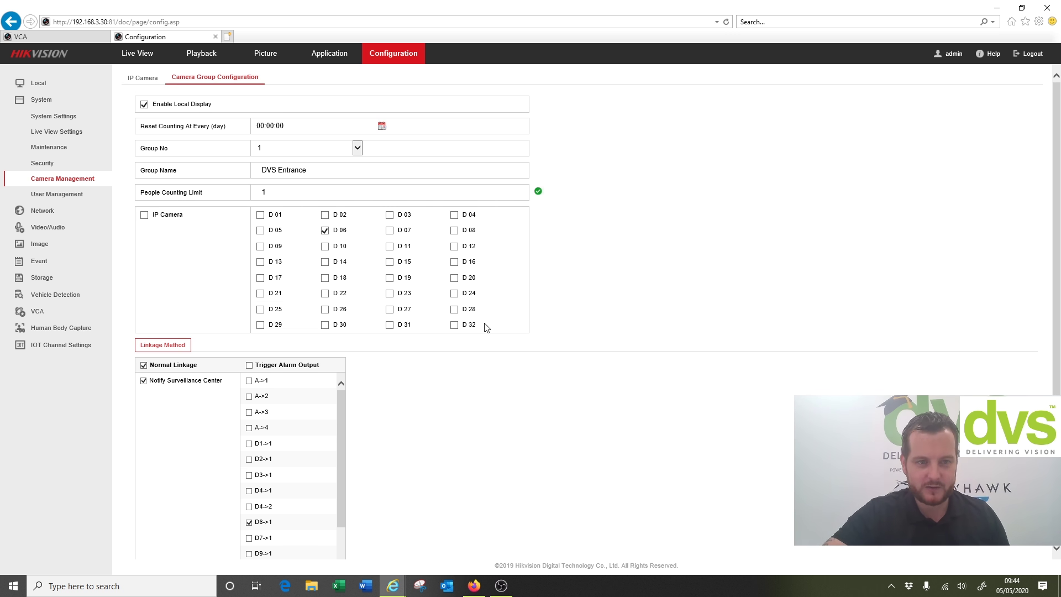